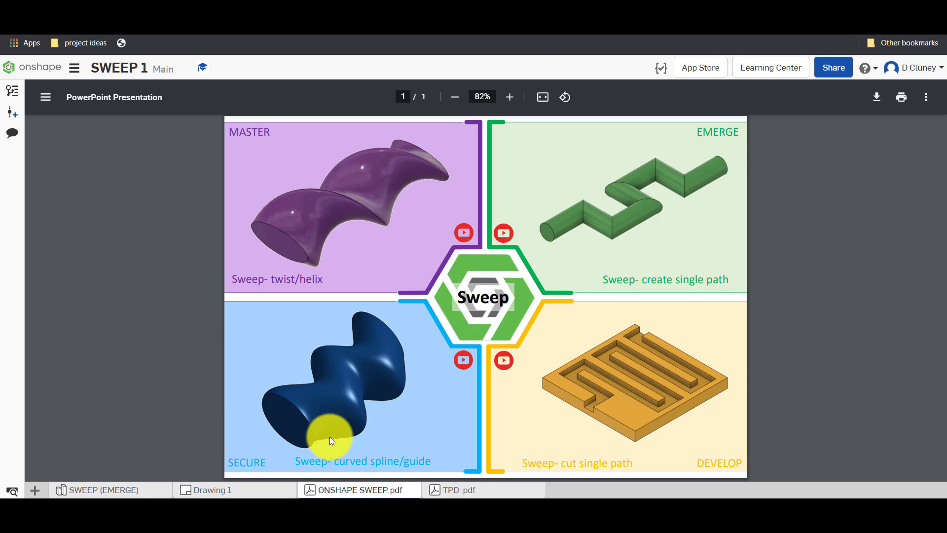
# Step: Review the TPD notes PDF and Drawing 1, then bring up the SWEEP (EMERGE) part studio
pyautogui.click(459, 490)
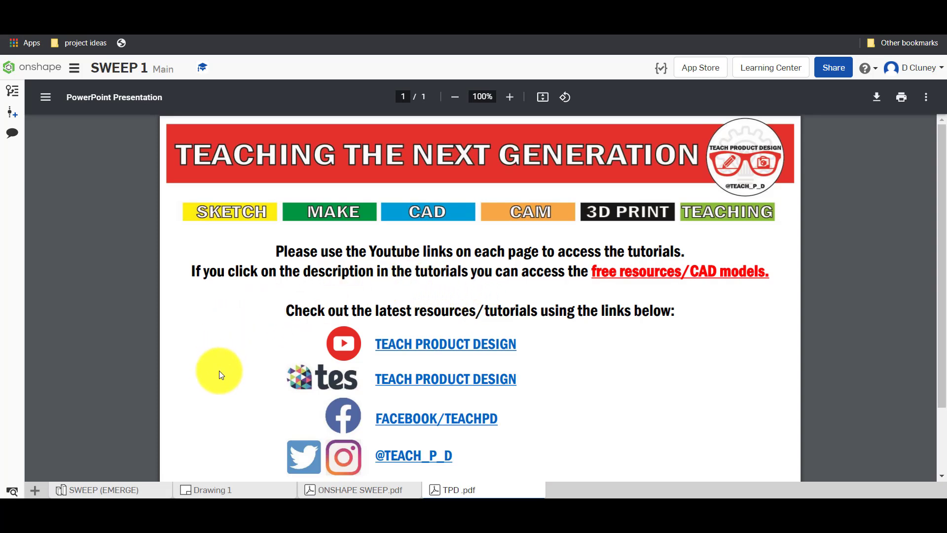
pyautogui.click(225, 490)
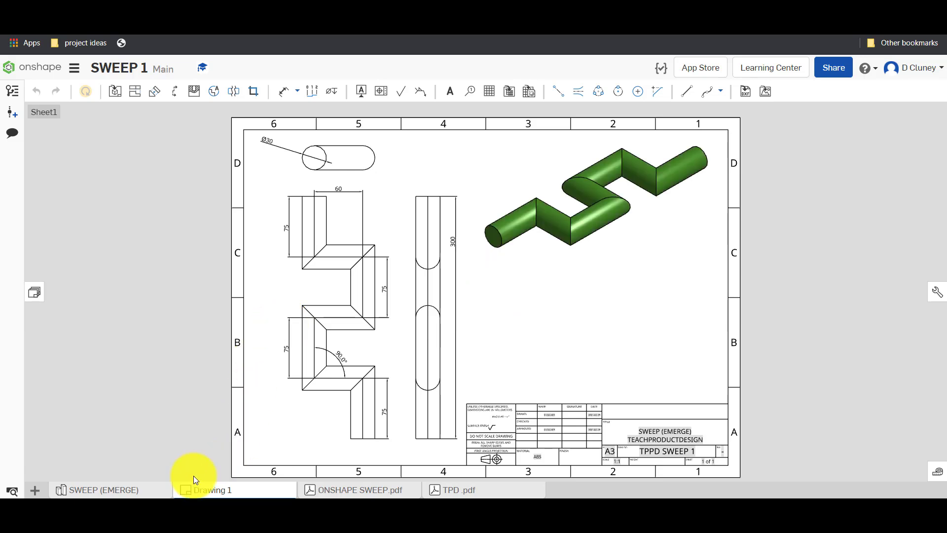
pyautogui.click(136, 487)
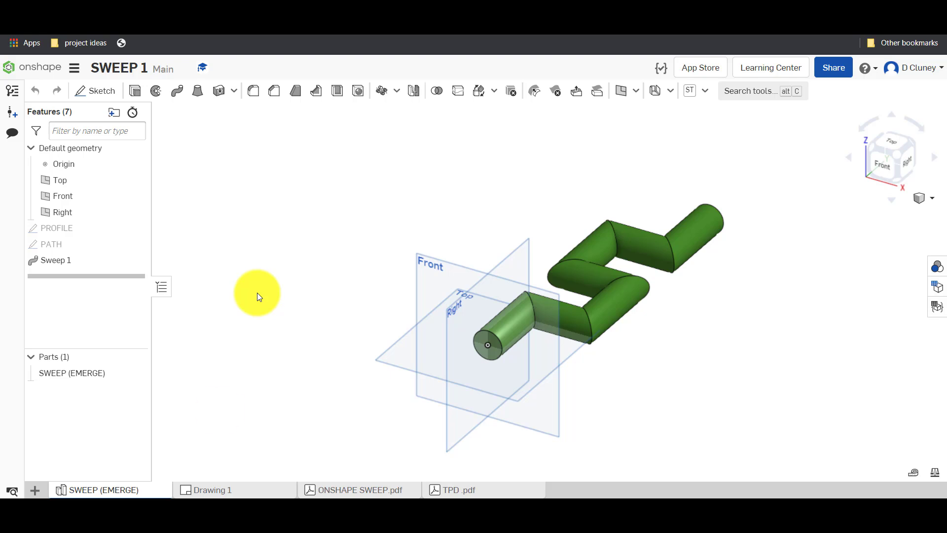
# Step: Create a new Part Studio named TUTORIAL and return to the Drawing 1 reference views
pyautogui.click(36, 490)
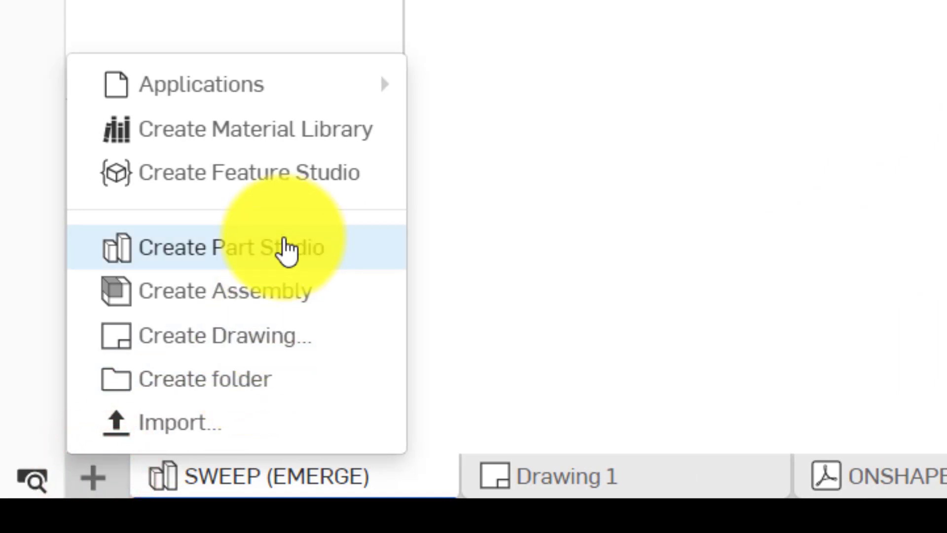
pyautogui.click(286, 249)
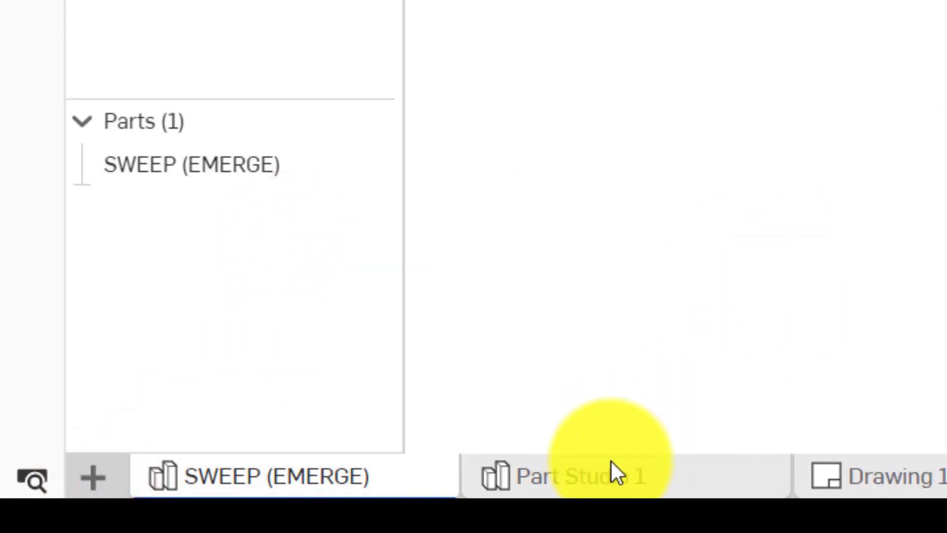
pyautogui.click(629, 485)
pyautogui.rightClick(629, 484)
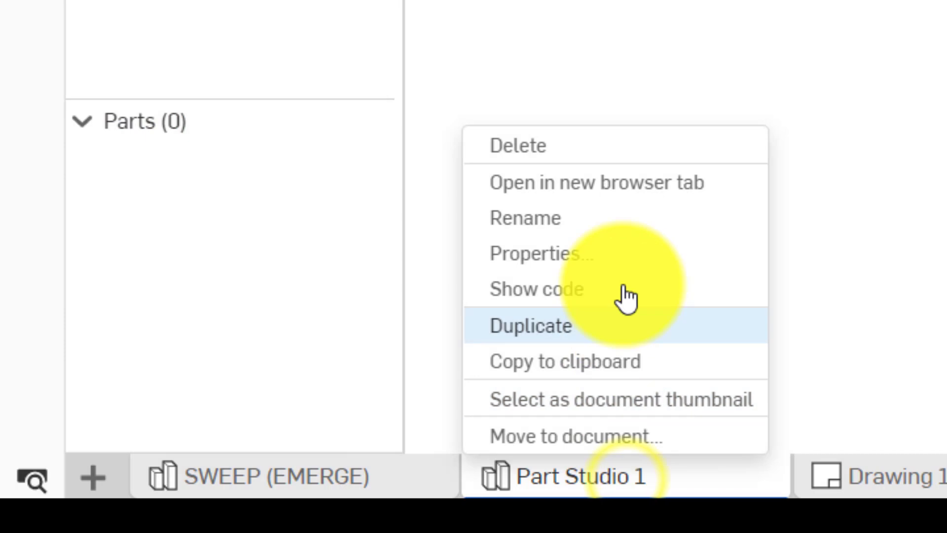
pyautogui.click(601, 217)
pyautogui.write('T')
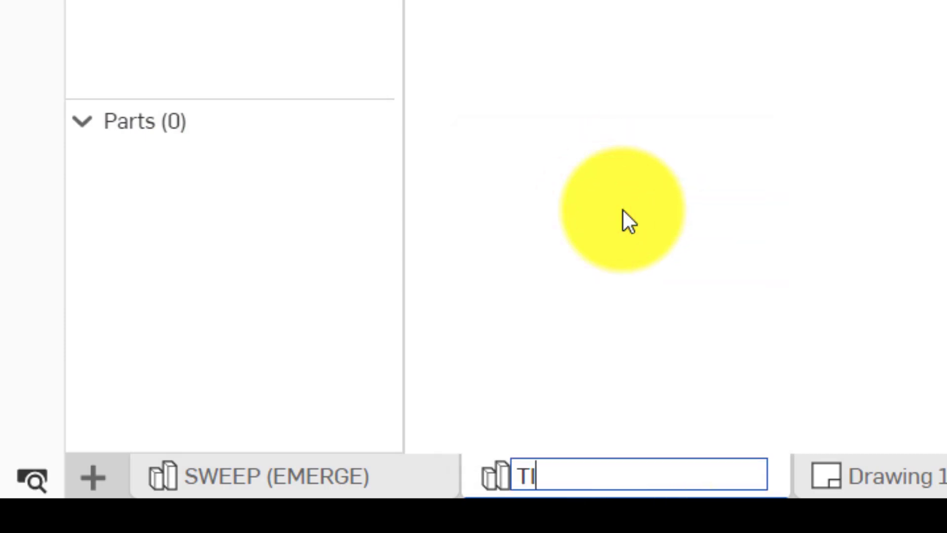
pyautogui.write('UTORIA')
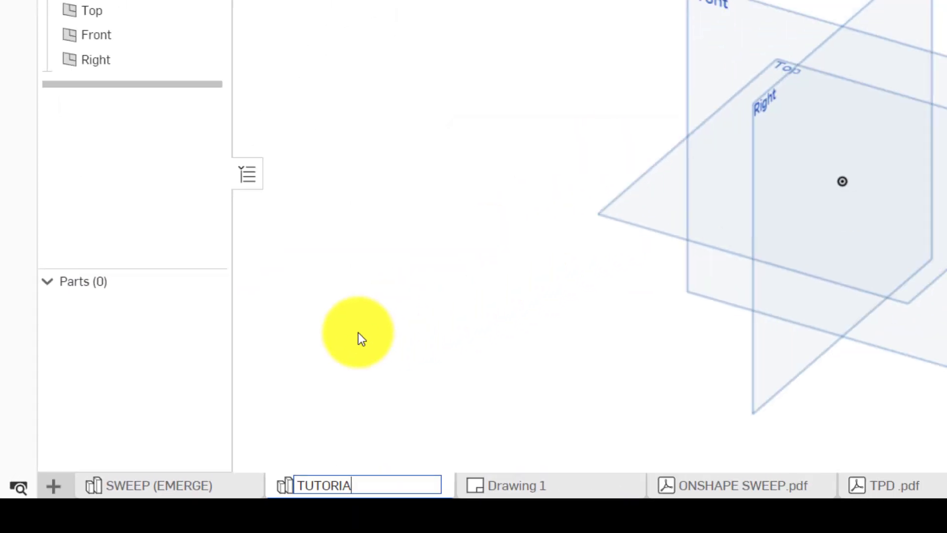
pyautogui.write('L')
pyautogui.click(400, 354)
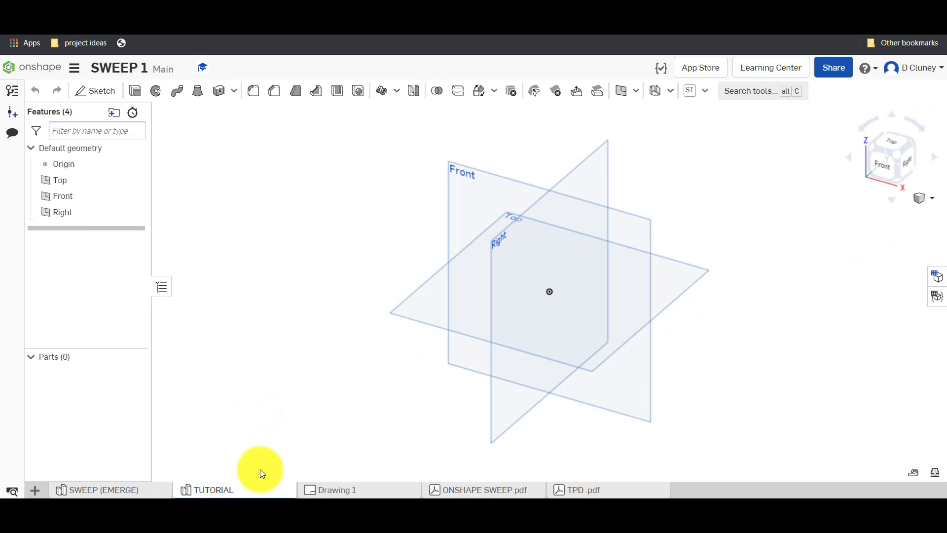
pyautogui.click(331, 489)
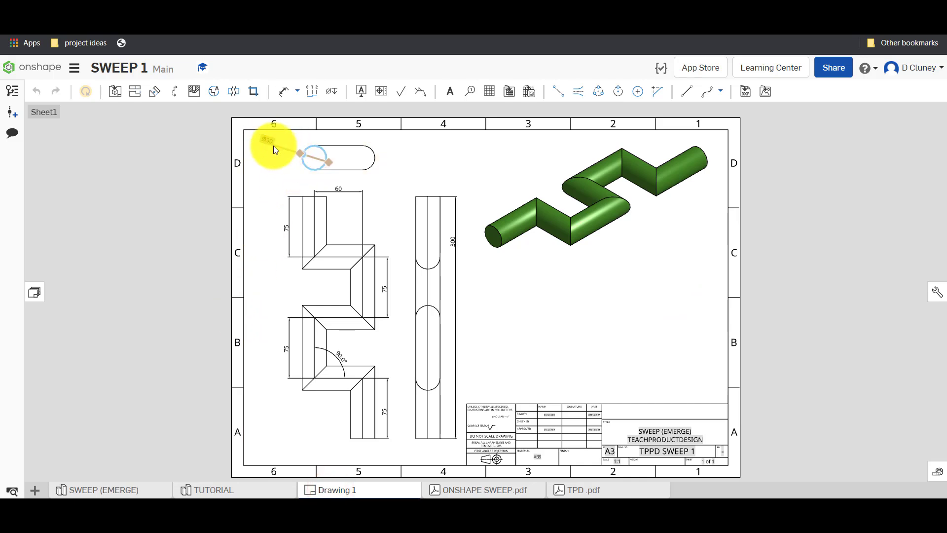
# Step: Start a sketch on the Front plane of TUTORIAL, viewed normal to the plane
pyautogui.click(217, 488)
pyautogui.click(114, 101)
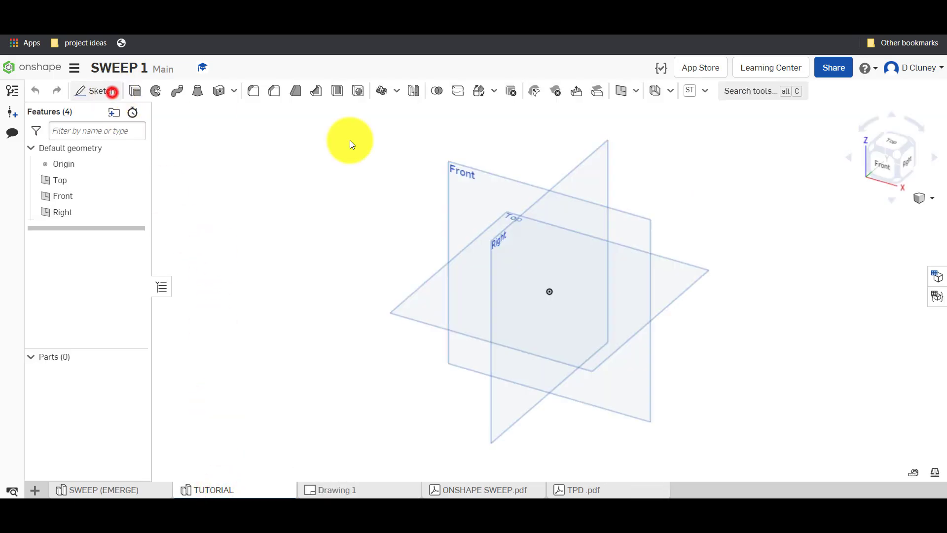
pyautogui.click(508, 182)
pyautogui.press('n')
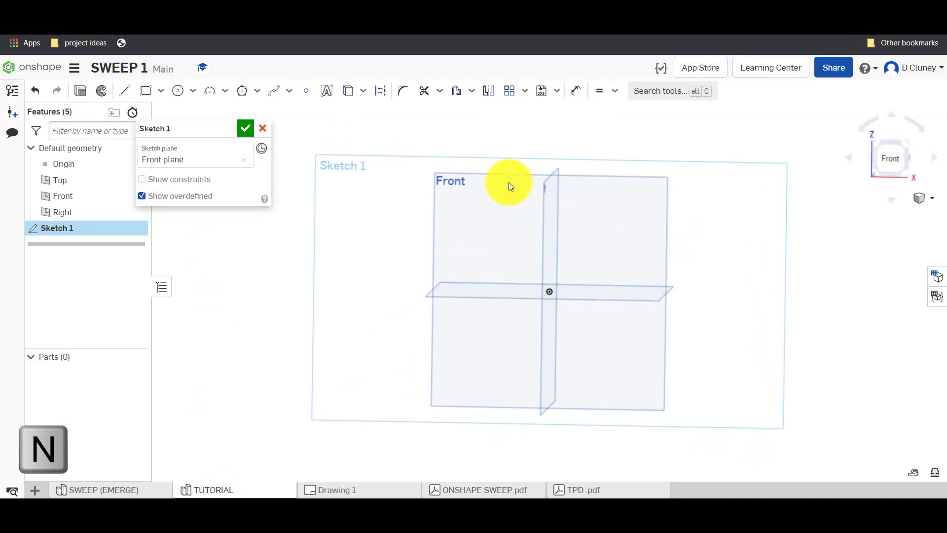
# Step: Draw a 30 mm diameter circle centred on the origin and close the sketch
pyautogui.press('c')
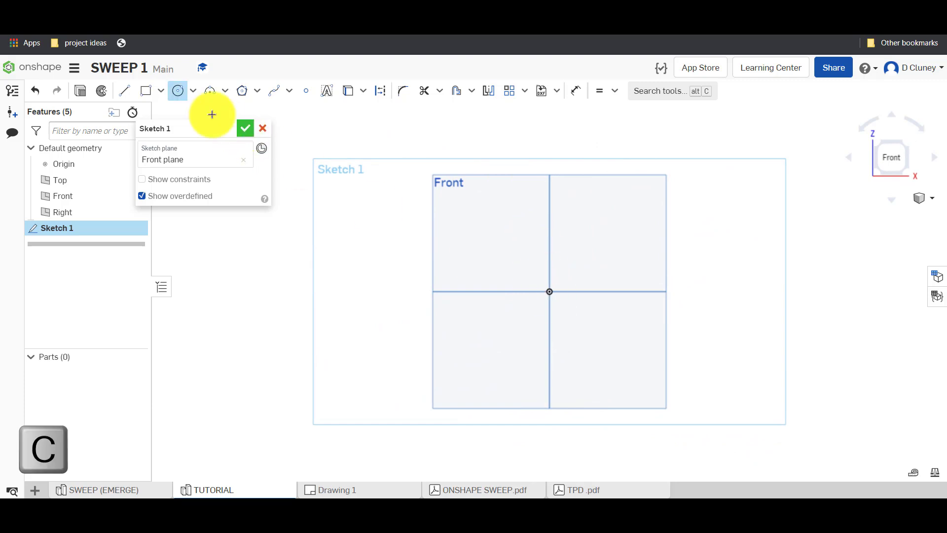
pyautogui.click(549, 291)
pyautogui.click(593, 321)
pyautogui.write('30')
pyautogui.press('Return')
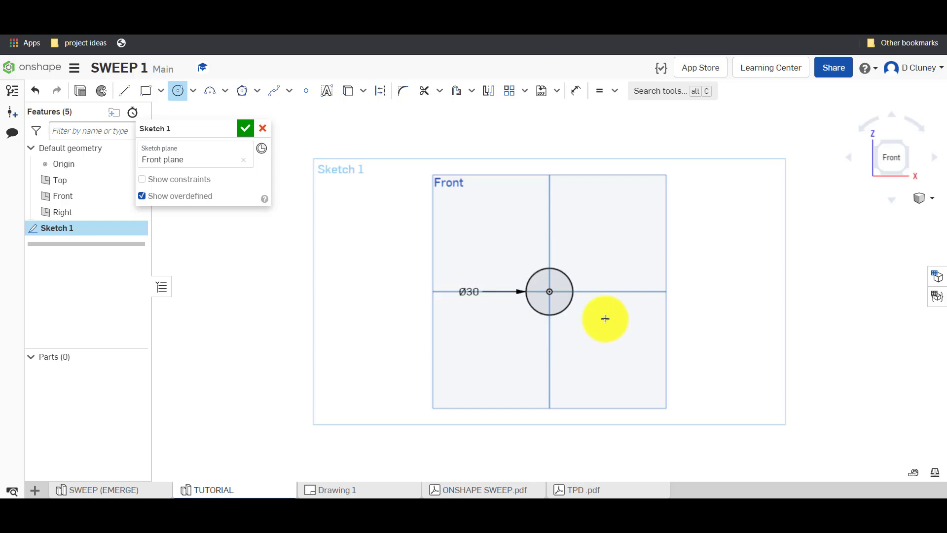
pyautogui.scroll(3, 576, 286)
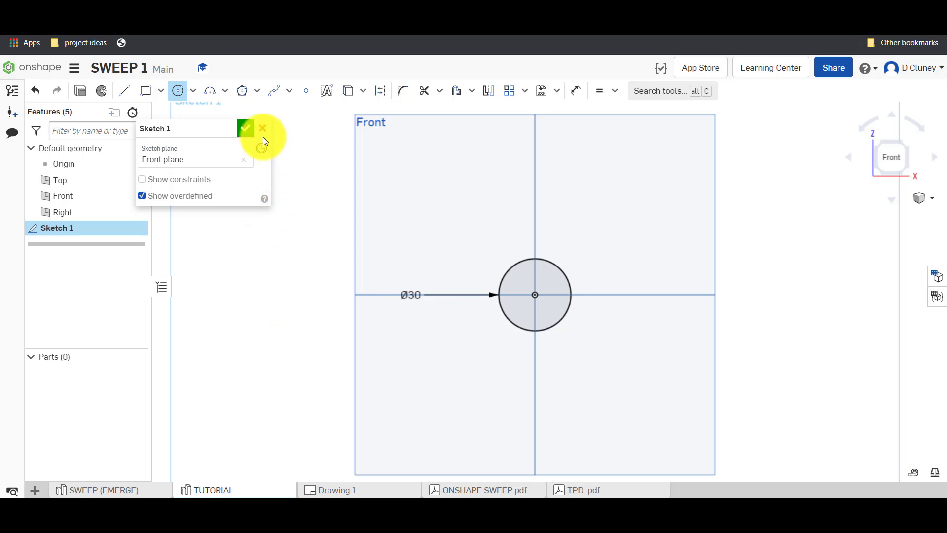
pyautogui.click(246, 129)
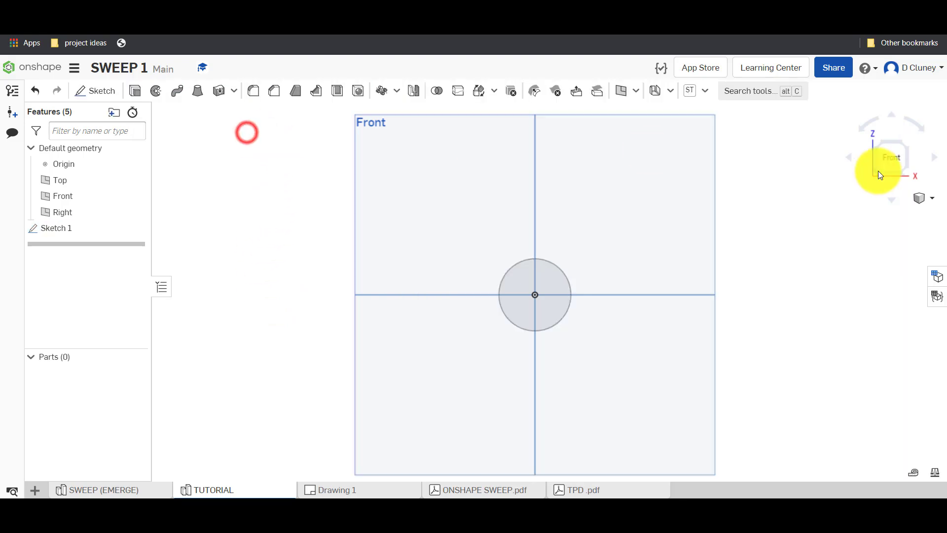
# Step: Start a second sketch on the Top plane, viewed straight down
pyautogui.click(902, 144)
pyautogui.click(102, 88)
pyautogui.click(681, 262)
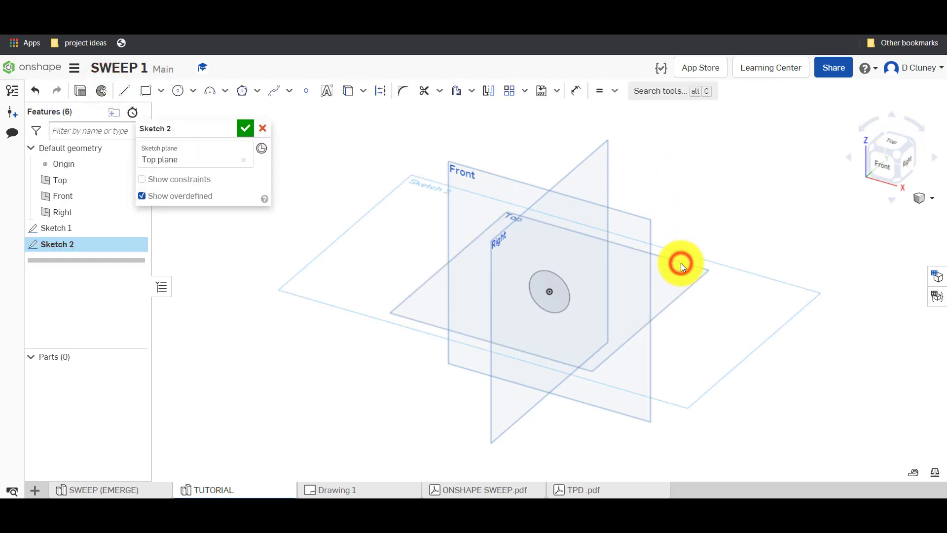
pyautogui.press('n')
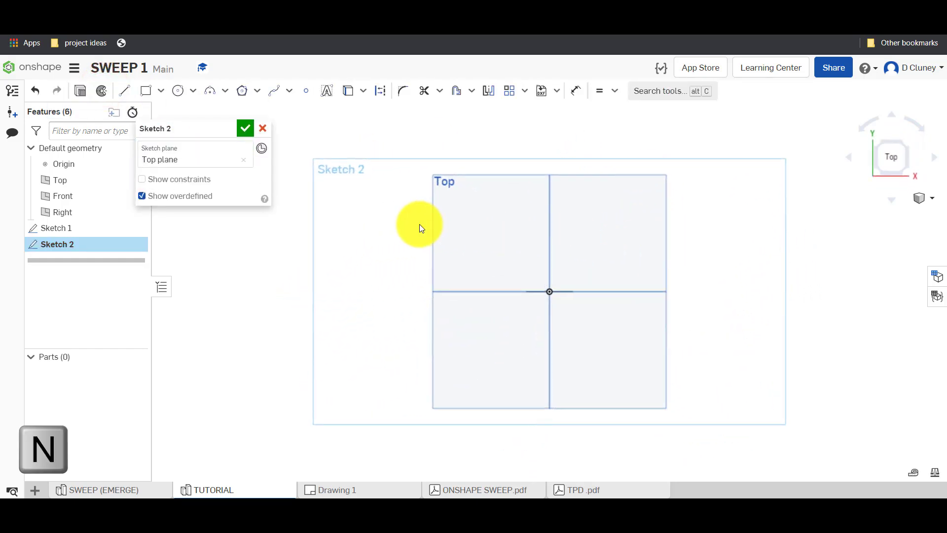
pyautogui.press('l')
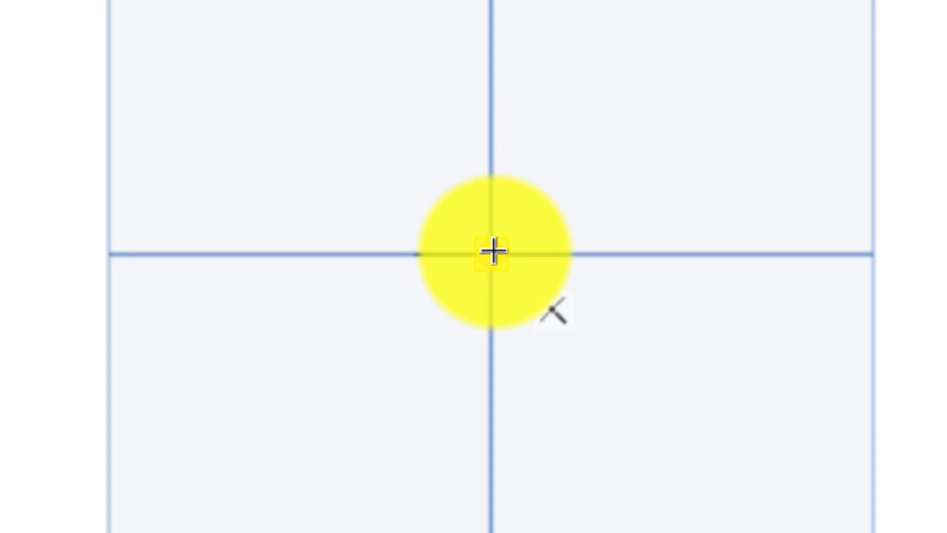
# Step: Draw a chain of lines zig-zagging upward from the origin with leftward jogs
pyautogui.click(492, 253)
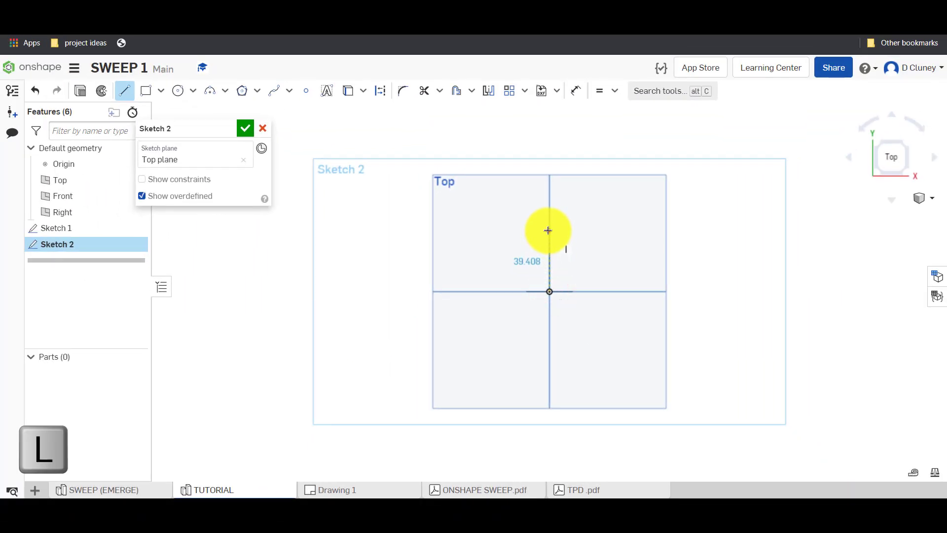
pyautogui.click(548, 230)
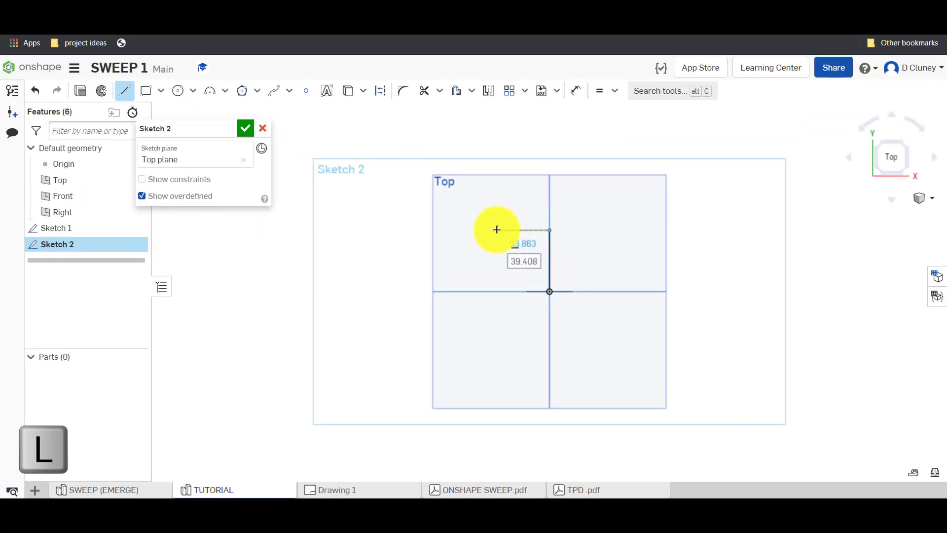
pyautogui.click(489, 229)
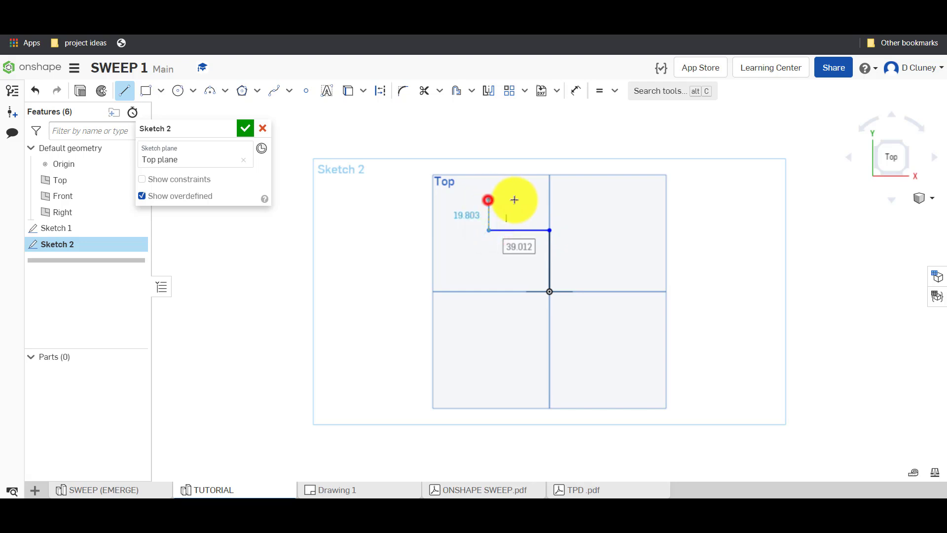
pyautogui.click(489, 200)
pyautogui.click(549, 200)
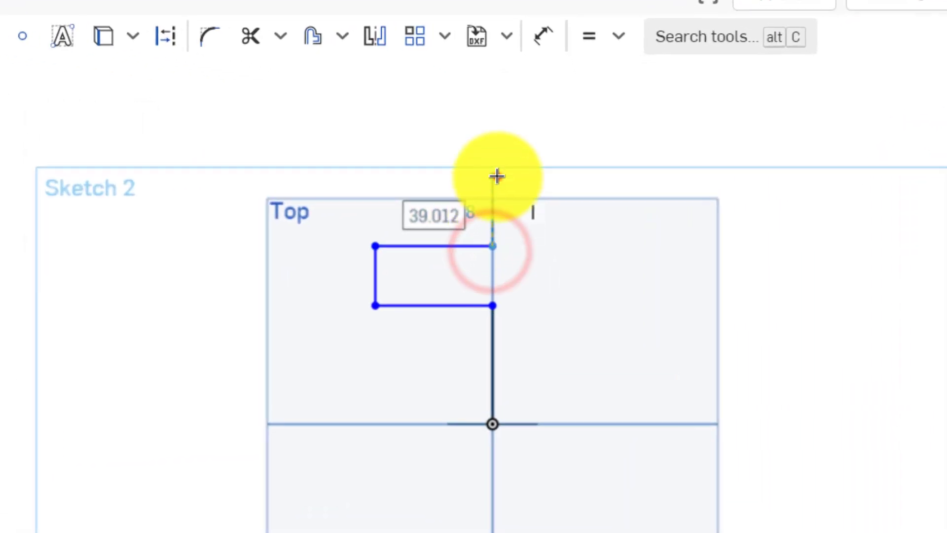
pyautogui.click(551, 163)
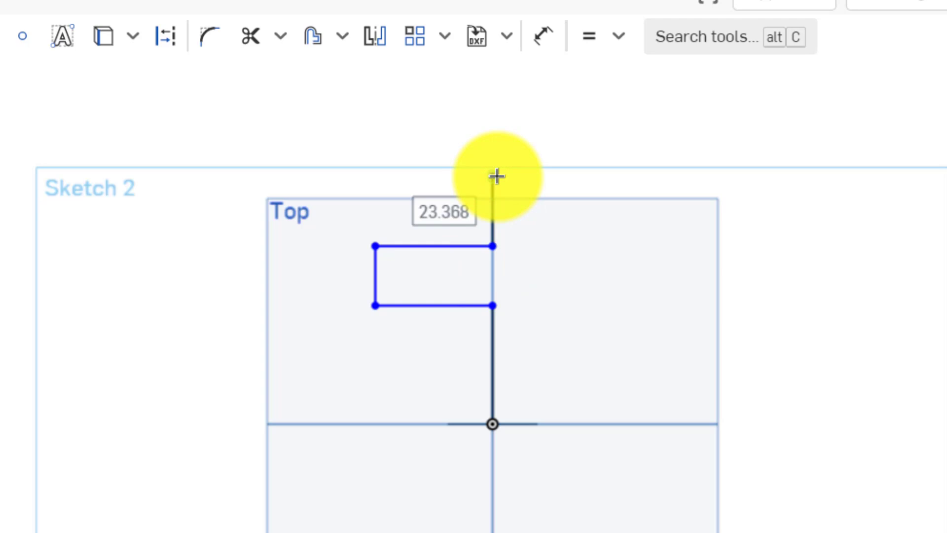
pyautogui.scroll(3, 497, 176)
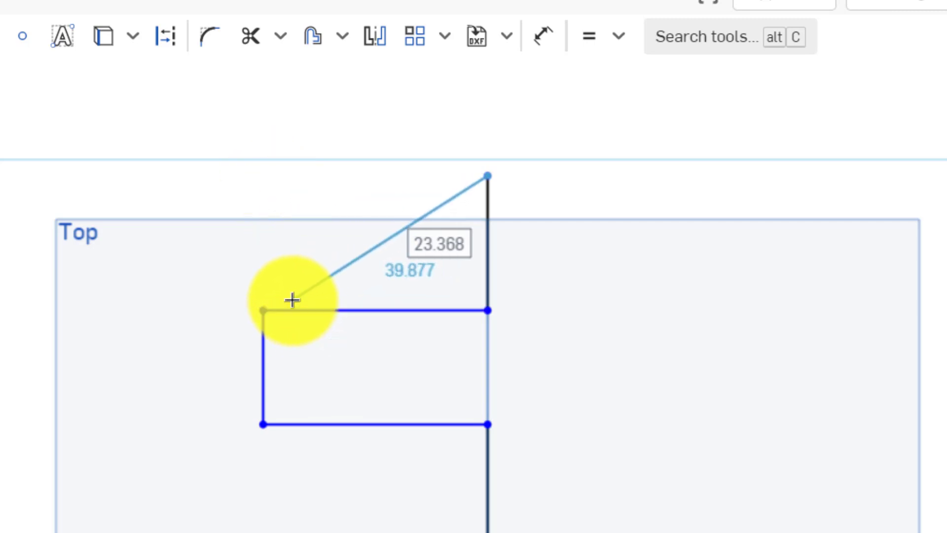
pyautogui.click(266, 179)
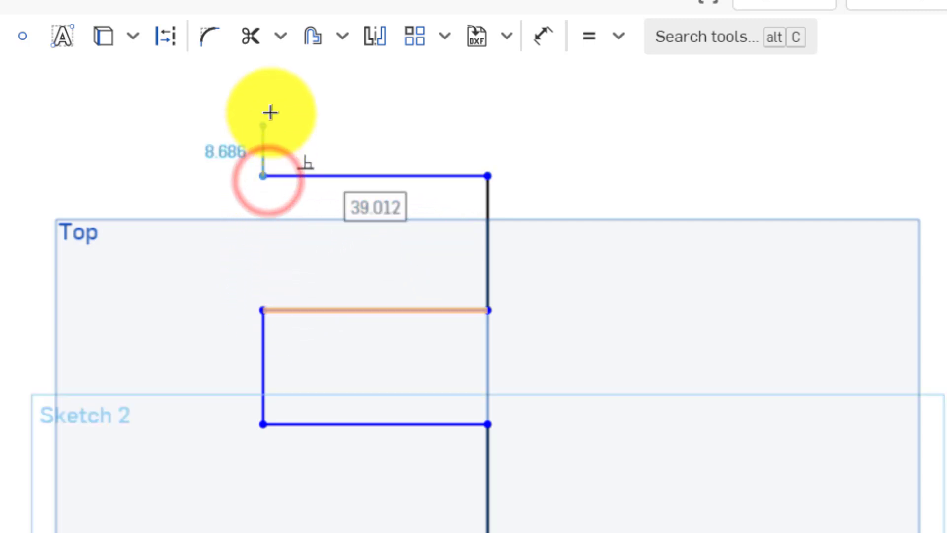
pyautogui.click(265, 127)
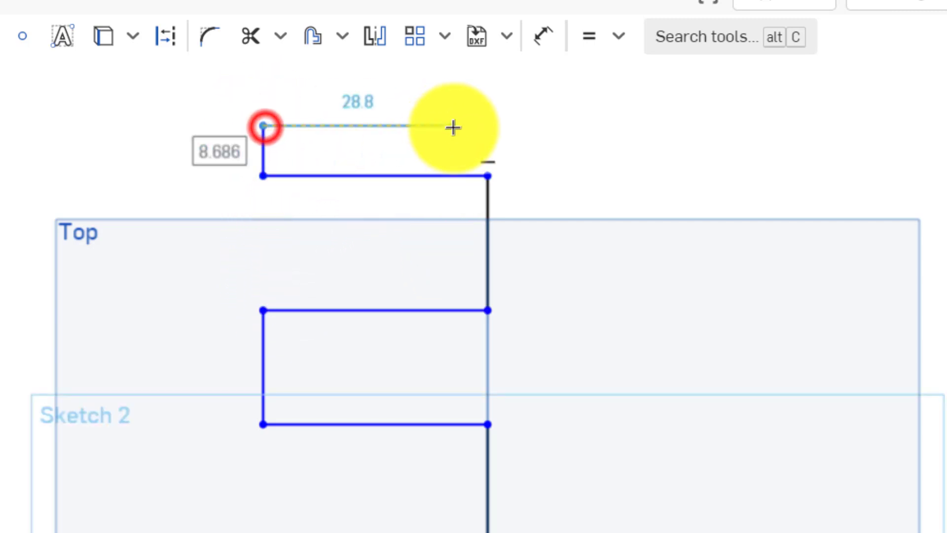
pyautogui.click(487, 126)
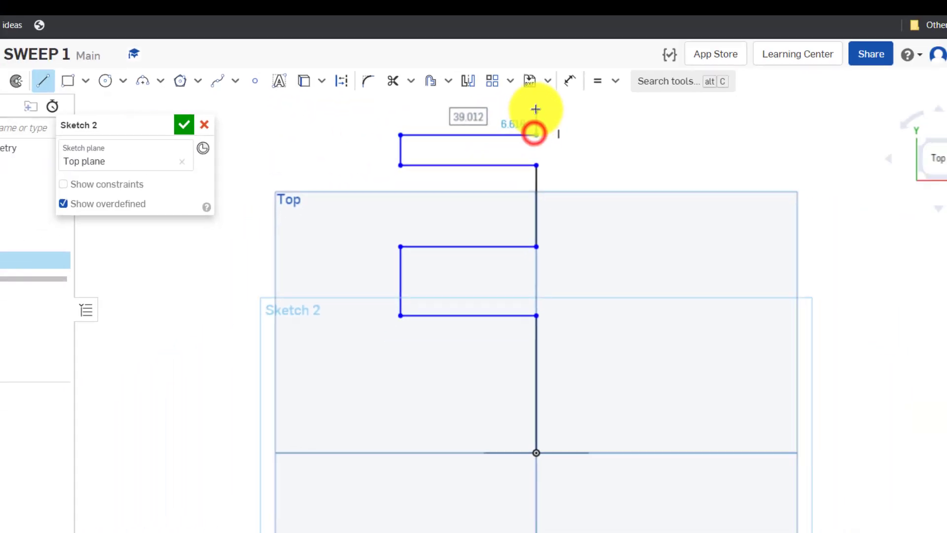
pyautogui.doubleClick(535, 109)
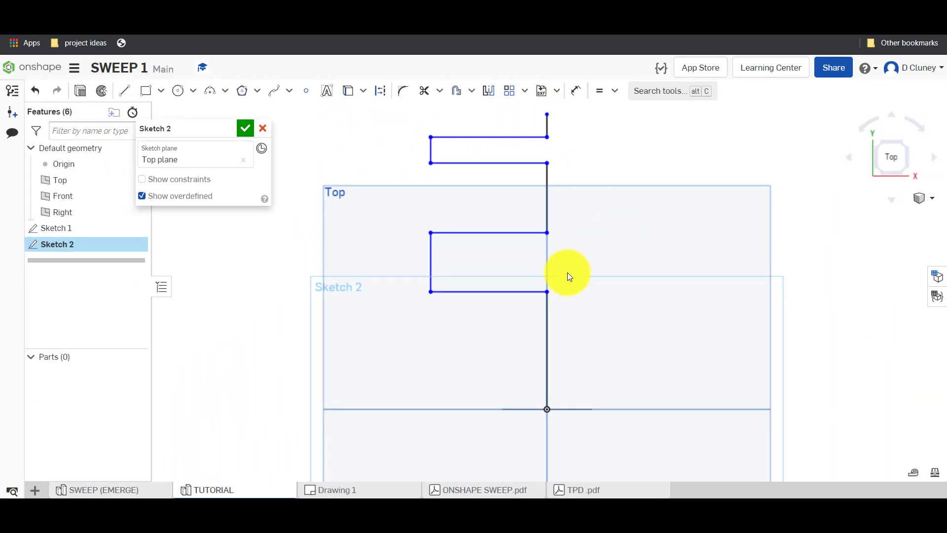
# Step: Compare the path's vertical segments against the reference drawing's dimensions
pyautogui.click(331, 489)
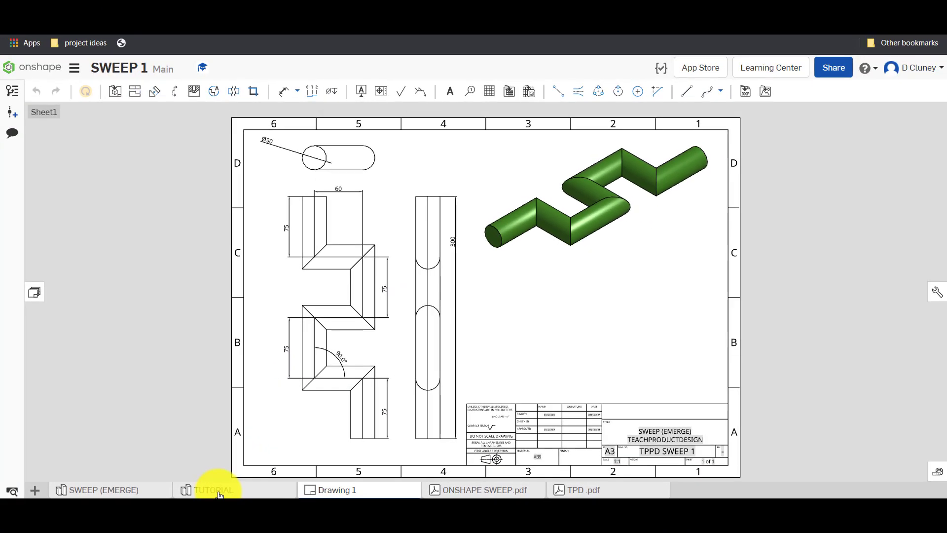
pyautogui.click(218, 490)
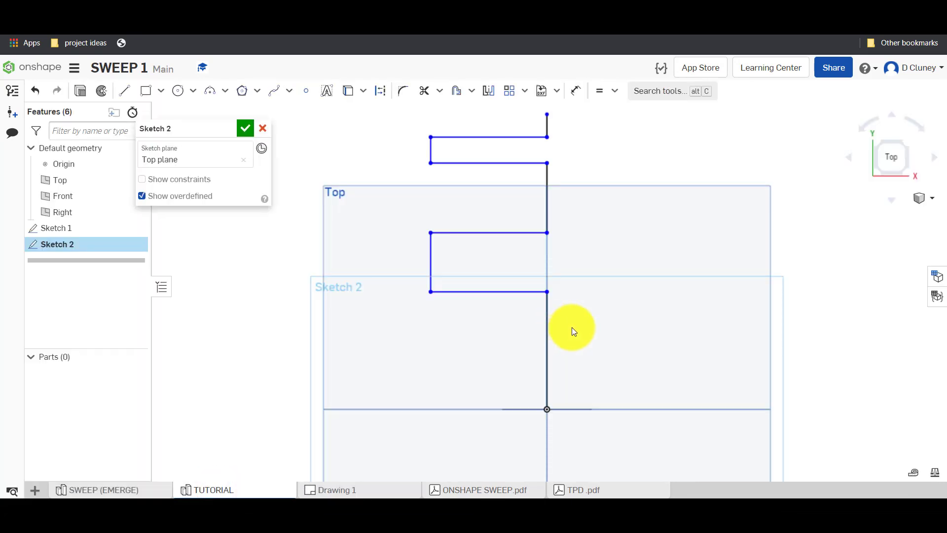
pyautogui.scroll(2, 573, 331)
pyautogui.scroll(-3, 573, 334)
pyautogui.scroll(2, 566, 296)
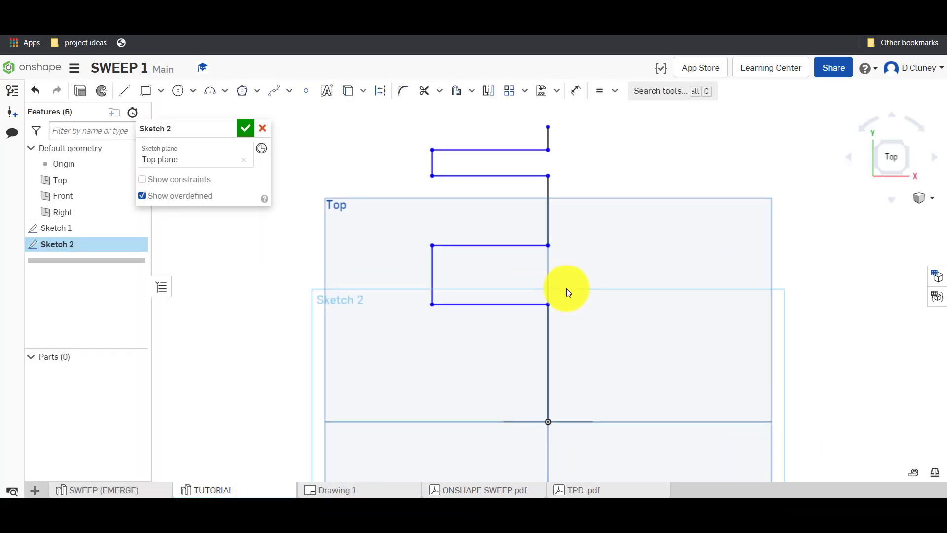
pyautogui.click(547, 346)
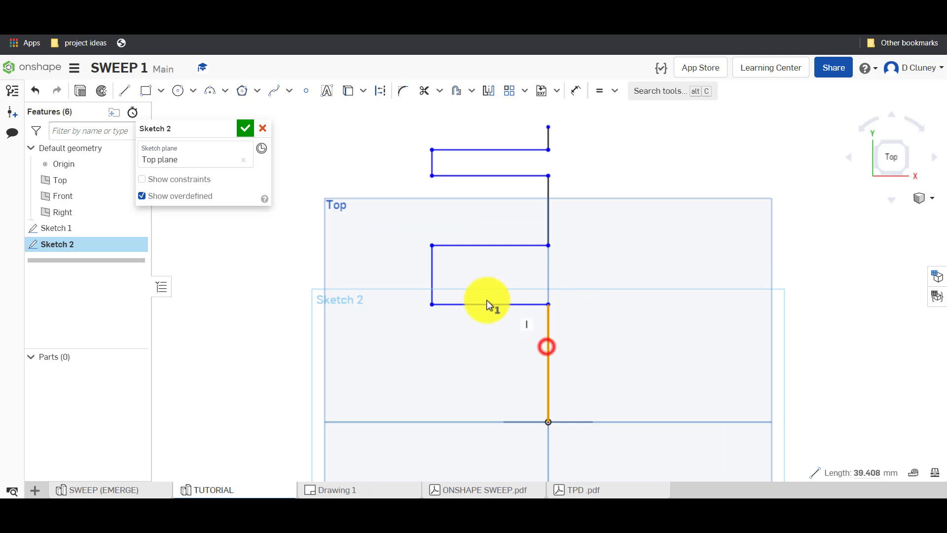
pyautogui.click(432, 279)
pyautogui.click(548, 229)
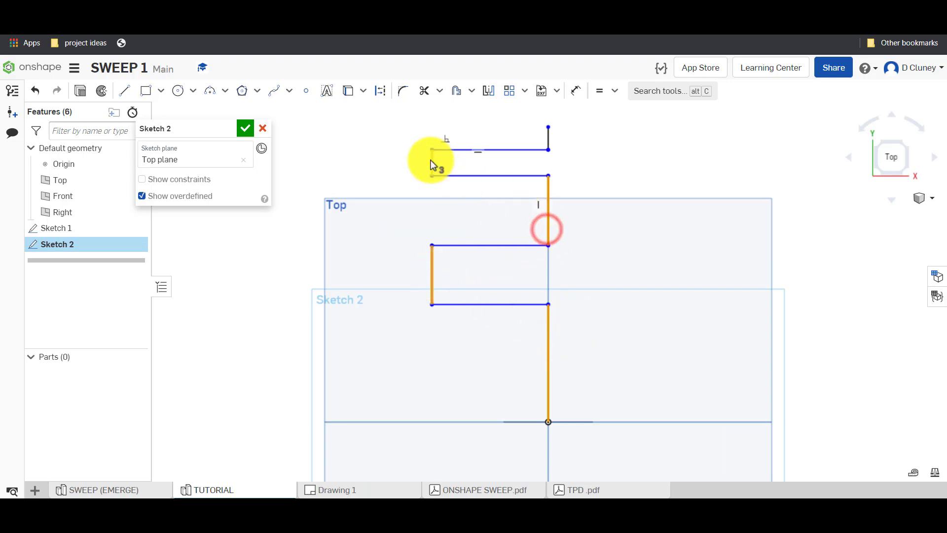
pyautogui.click(432, 160)
pyautogui.click(326, 489)
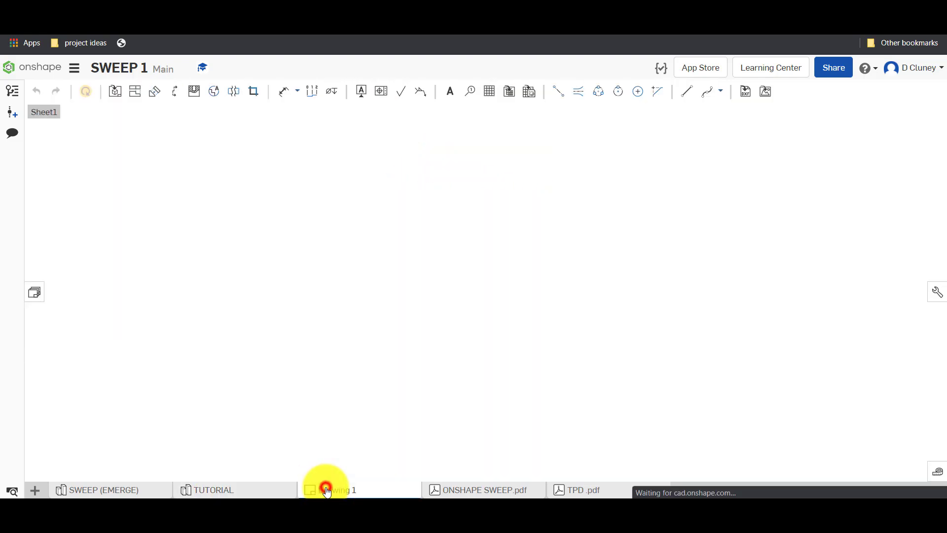
pyautogui.click(226, 491)
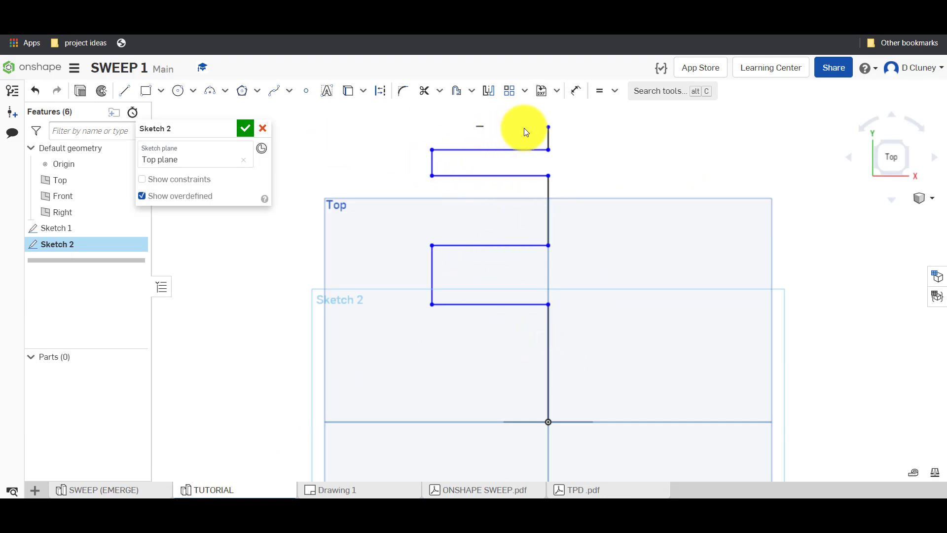
# Step: Delete the top horizontal line and its leftover short stub from the path
pyautogui.click(508, 150)
pyautogui.press('Delete')
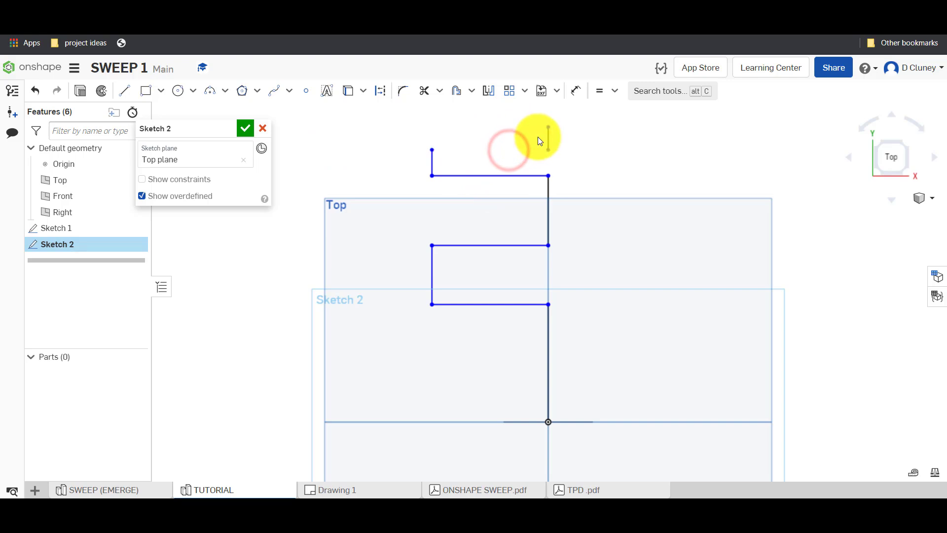
pyautogui.click(548, 143)
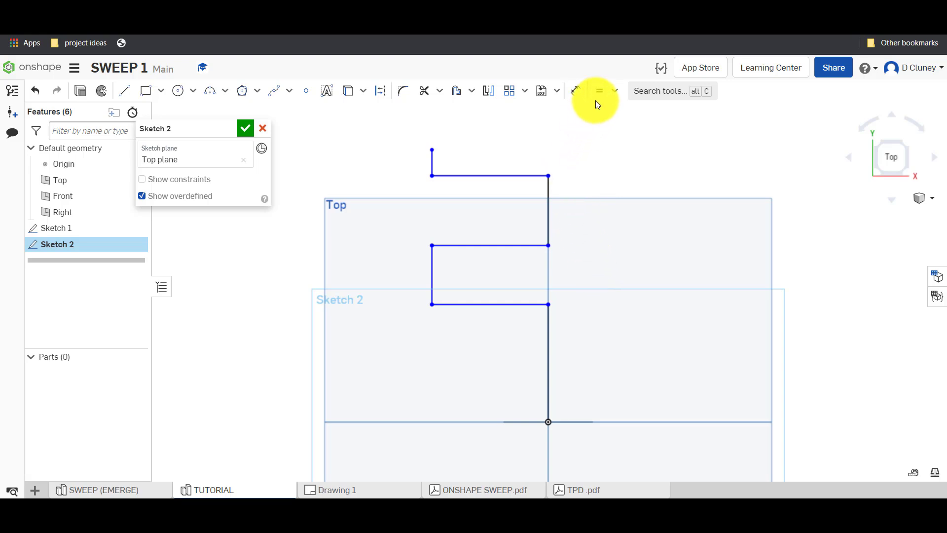
# Step: Make all vertical segments of the path equal in length
pyautogui.click(430, 159)
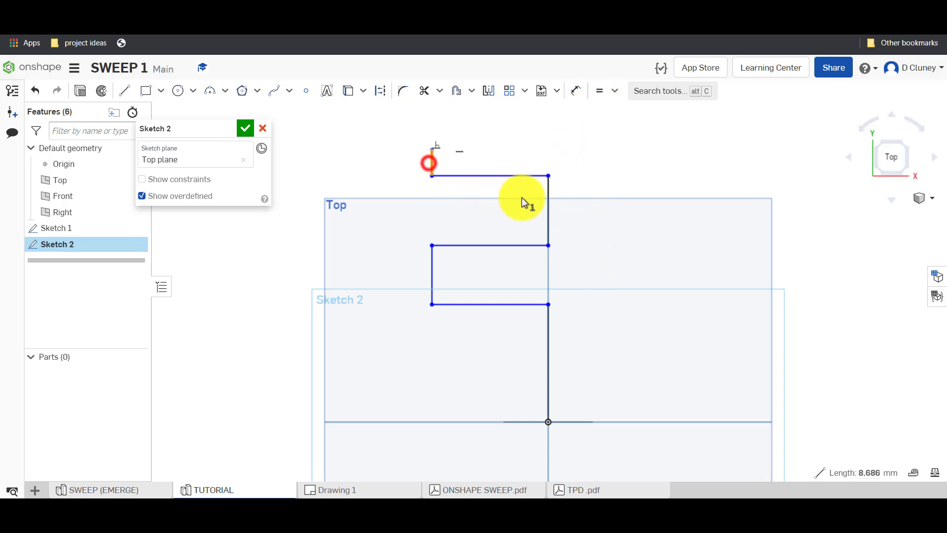
pyautogui.click(548, 204)
pyautogui.click(427, 265)
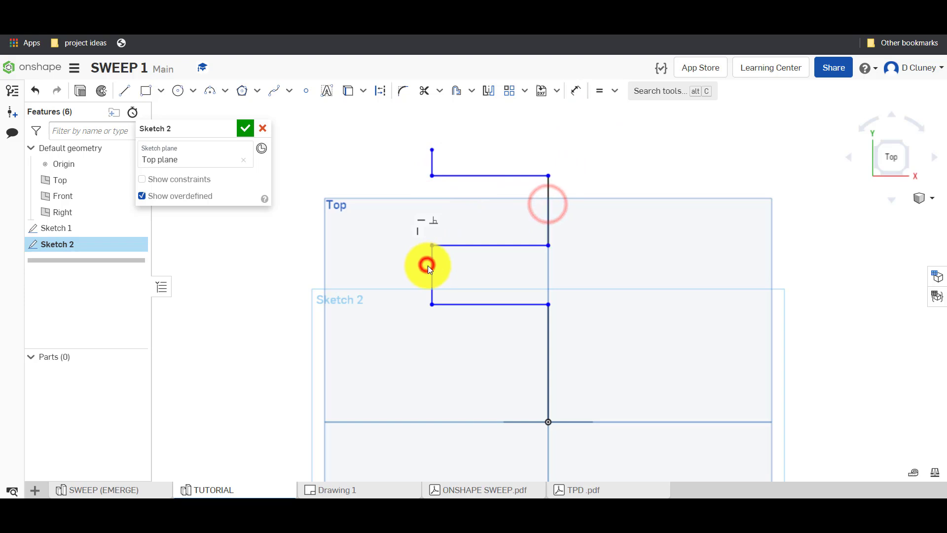
pyautogui.click(429, 163)
pyautogui.click(549, 220)
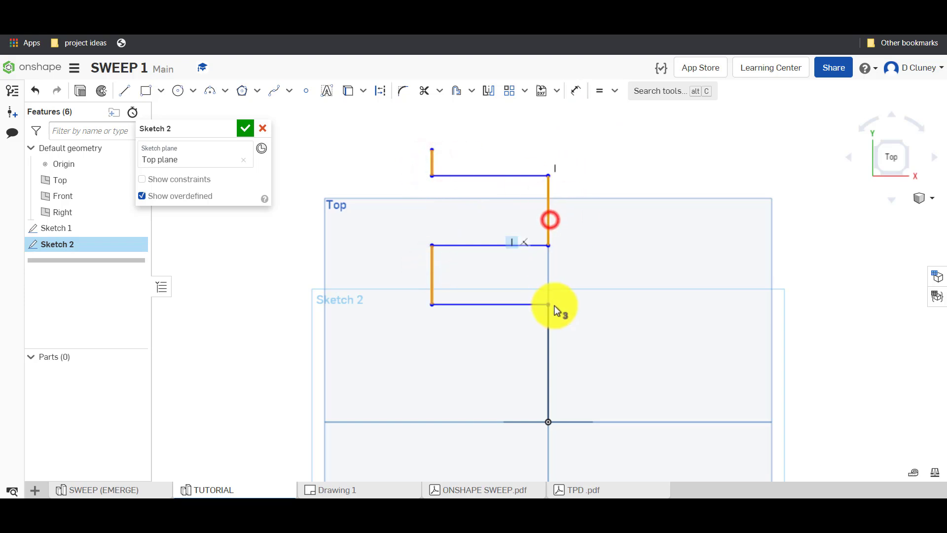
pyautogui.click(551, 324)
pyautogui.click(615, 90)
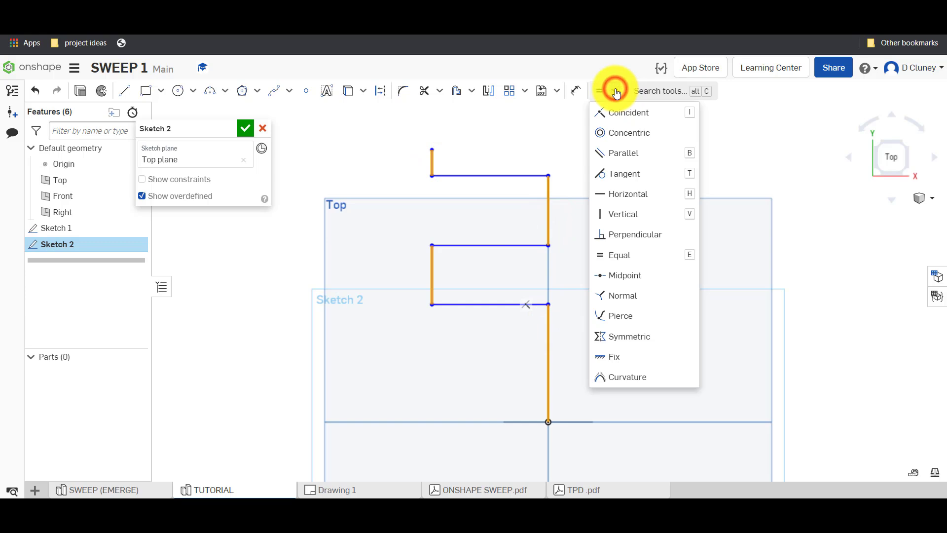
pyautogui.click(640, 255)
# Step: Dimension the lower vertical segment to 75 mm
pyautogui.scroll(-5, 548, 194)
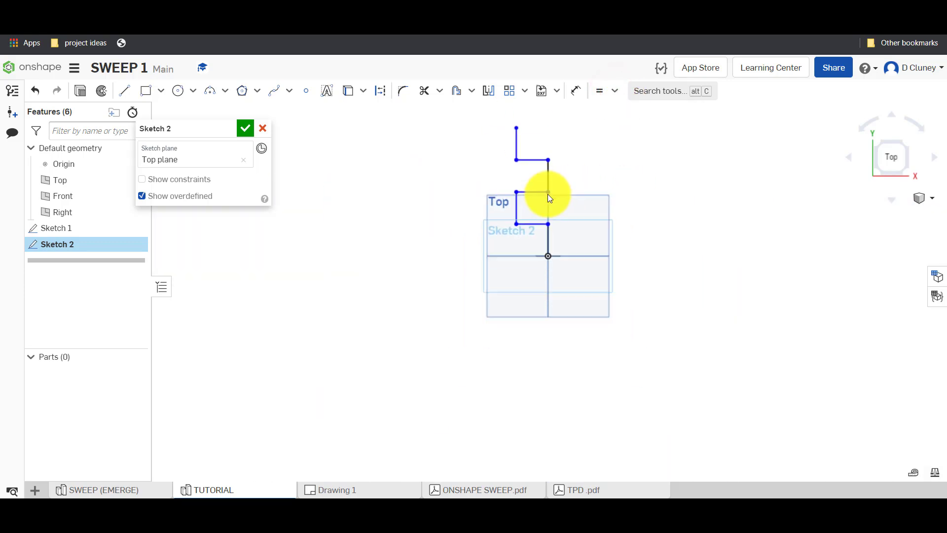
pyautogui.press('d')
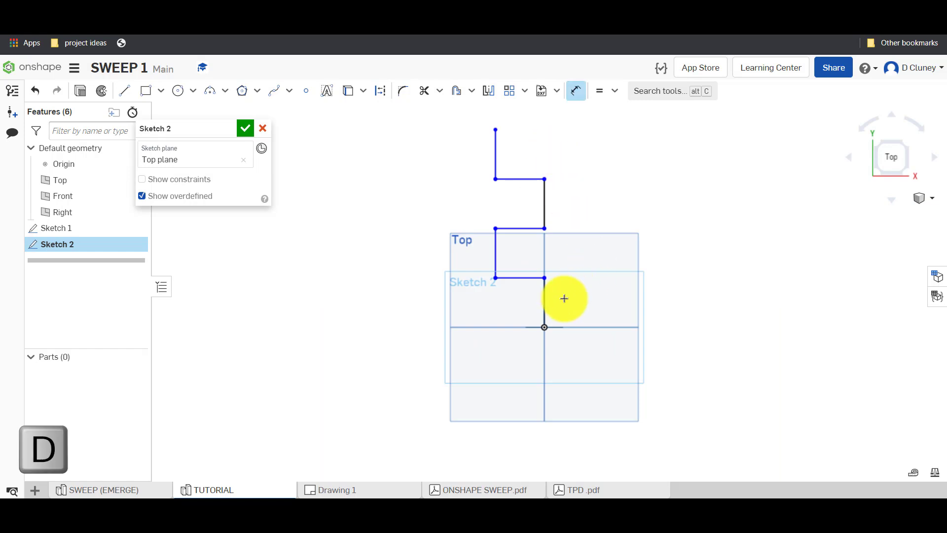
pyautogui.click(543, 299)
pyautogui.click(701, 294)
pyautogui.write('75')
pyautogui.press('Return')
# Step: Dimension the top horizontal jog to 50 and close the path sketch
pyautogui.scroll(3, 702, 295)
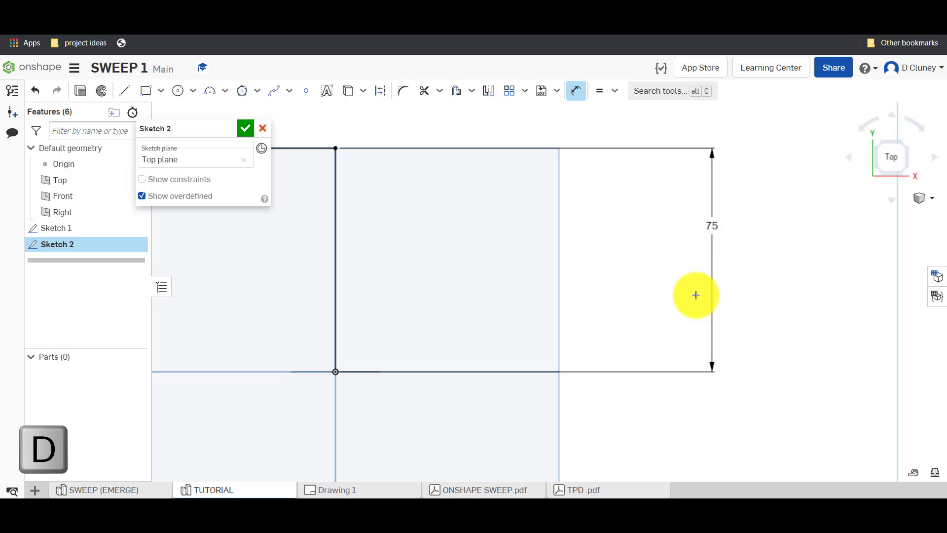
pyautogui.scroll(-6, 693, 298)
pyautogui.scroll(2, 710, 227)
pyautogui.scroll(2, 703, 242)
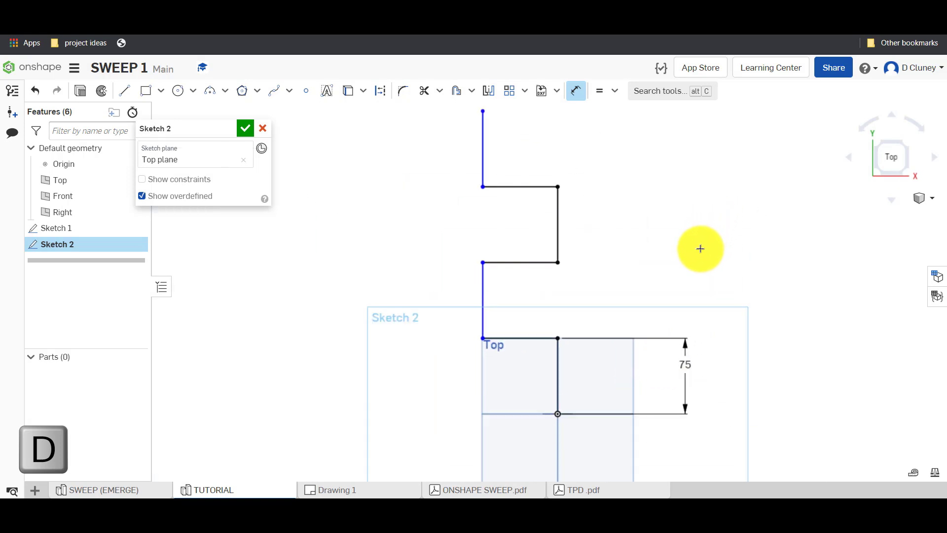
pyautogui.click(519, 187)
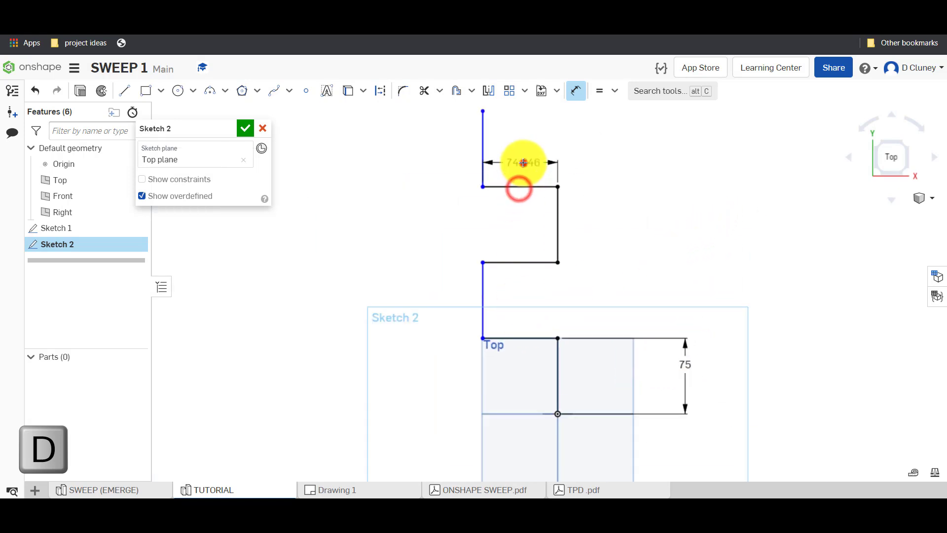
pyautogui.click(522, 163)
pyautogui.write('50')
pyautogui.press('Return')
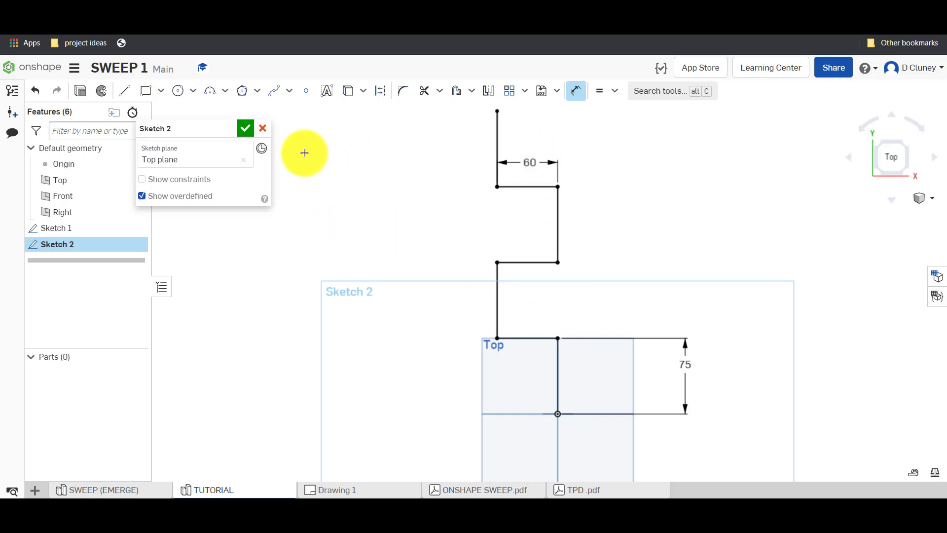
pyautogui.click(245, 128)
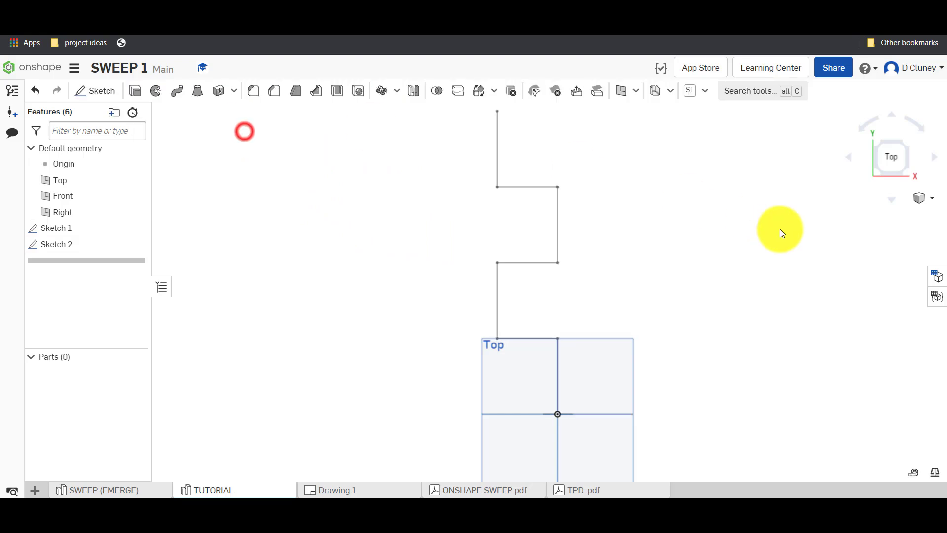
# Step: Switch to isometric view and rename Sketch 1 to PROFILE
pyautogui.click(903, 147)
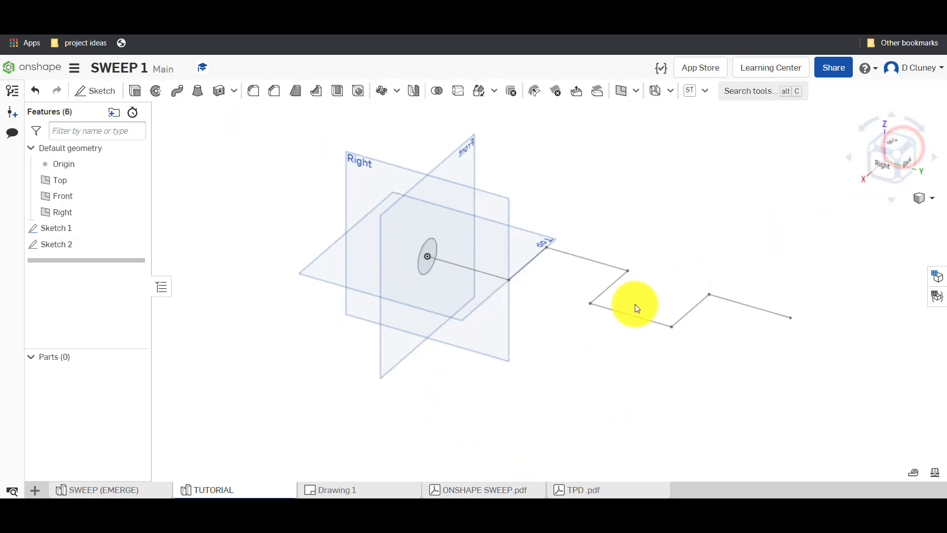
pyautogui.rightClick(71, 229)
pyautogui.click(101, 237)
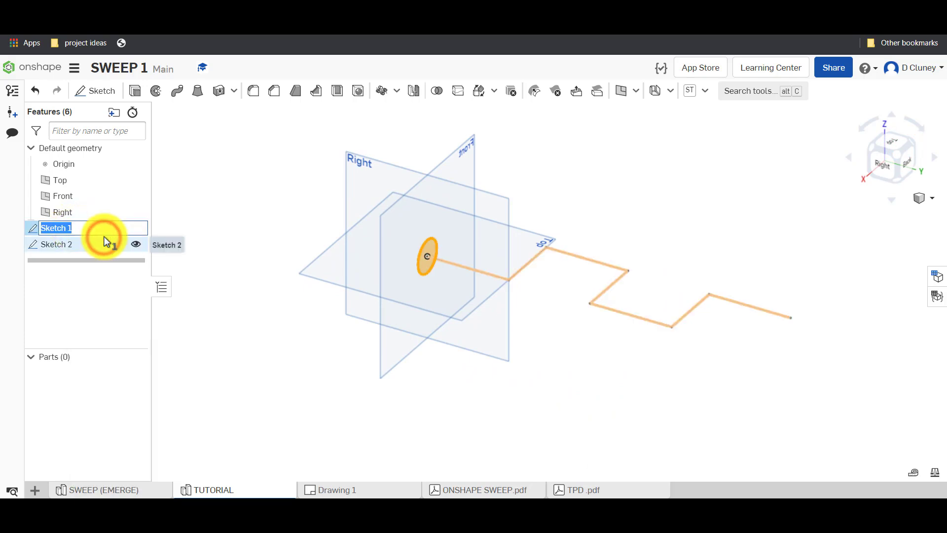
pyautogui.write('PROFILE')
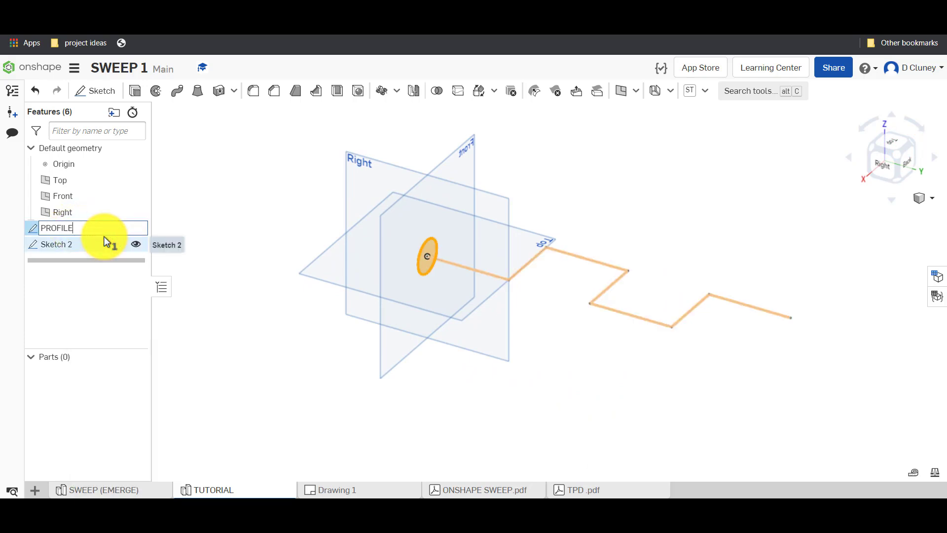
pyautogui.click(203, 293)
# Step: Rename Sketch 2 to PATH
pyautogui.rightClick(67, 243)
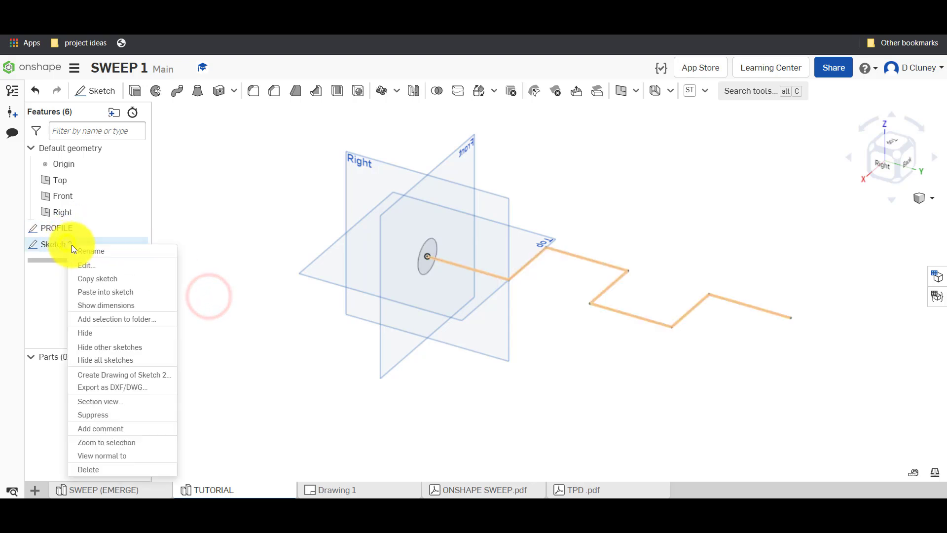
pyautogui.click(105, 251)
pyautogui.write('PATH')
pyautogui.click(253, 318)
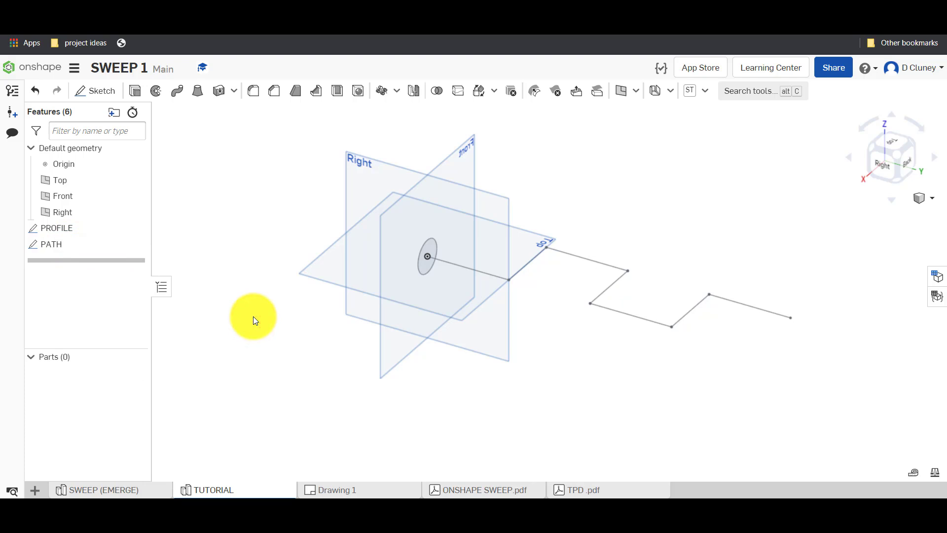
# Step: Start a sweep with the PROFILE circle, picking four path edges individually
pyautogui.click(176, 94)
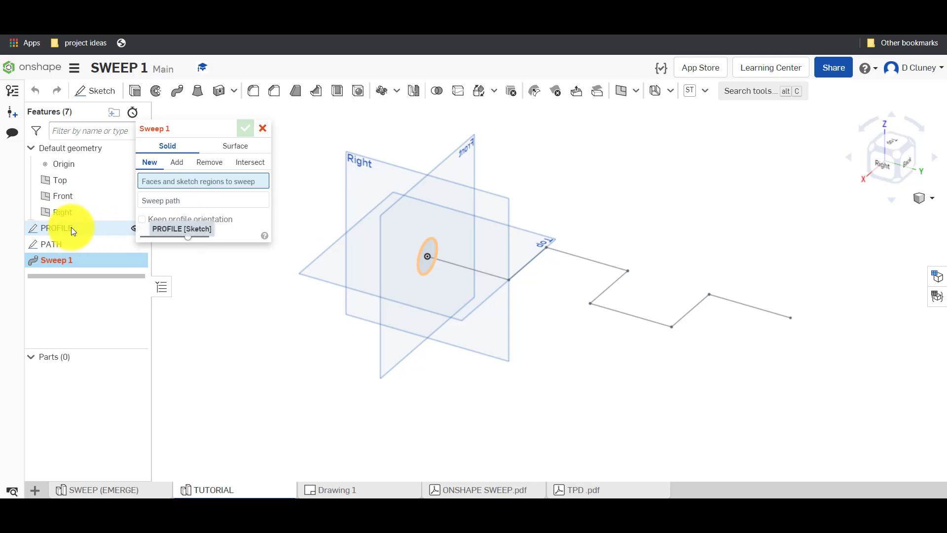
pyautogui.click(430, 242)
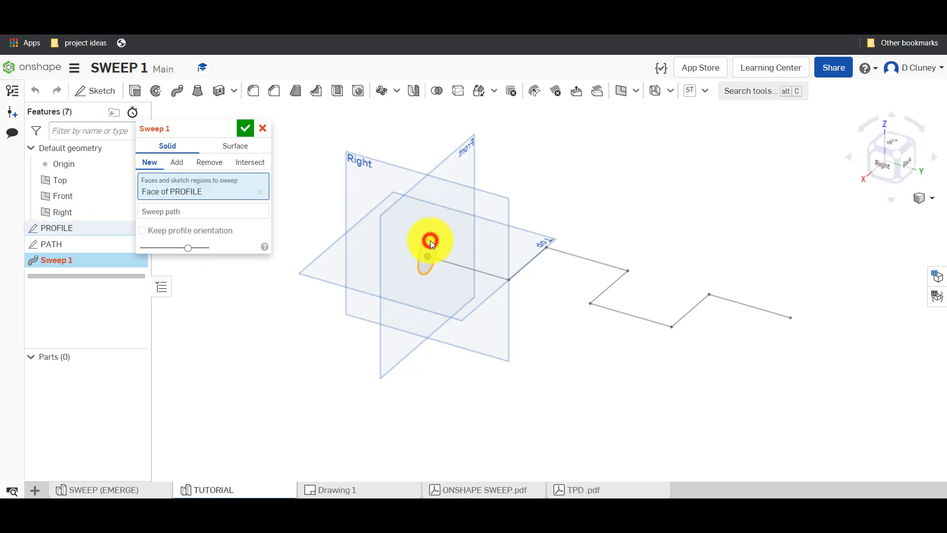
pyautogui.click(208, 211)
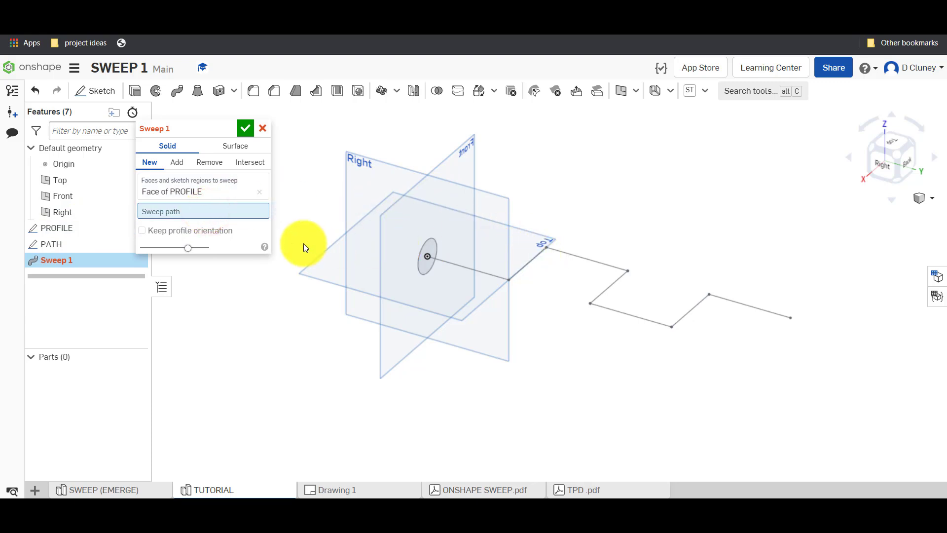
pyautogui.click(478, 270)
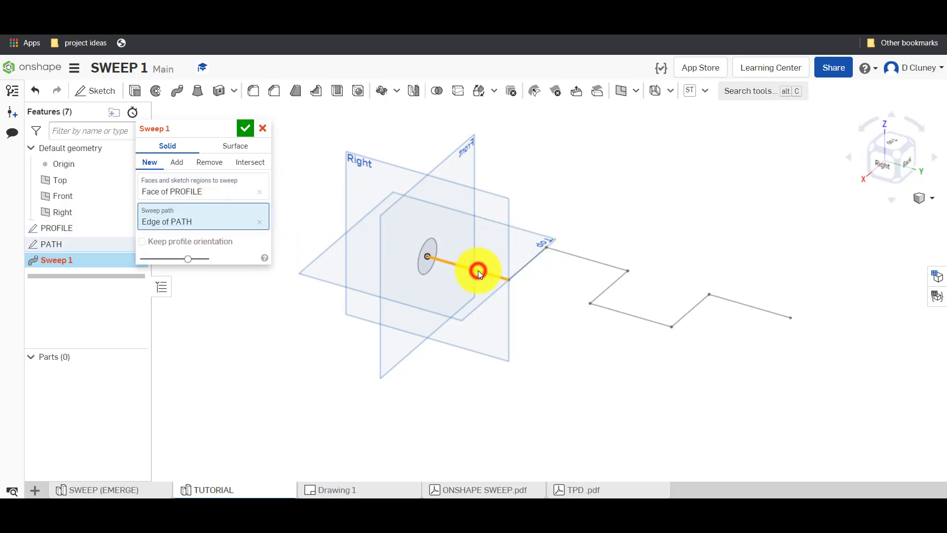
pyautogui.click(523, 266)
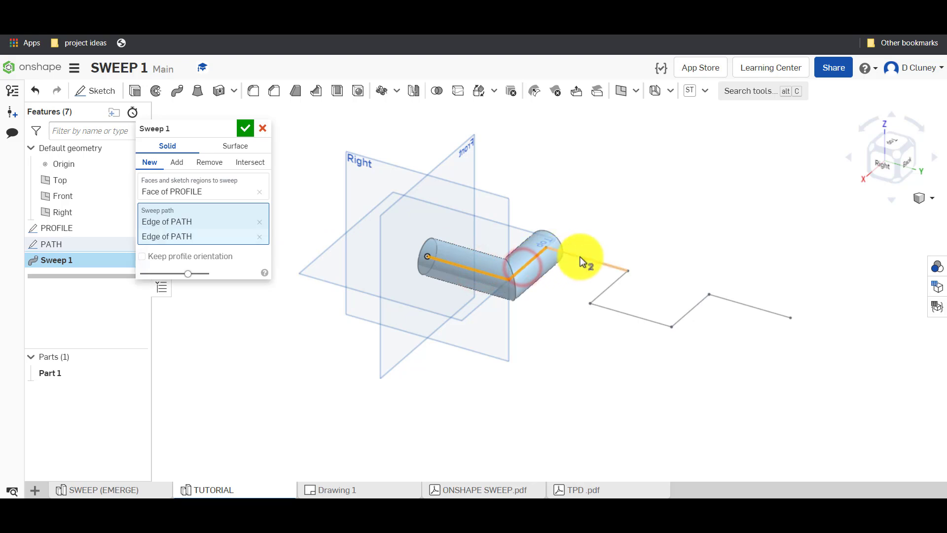
pyautogui.click(580, 257)
pyautogui.click(615, 282)
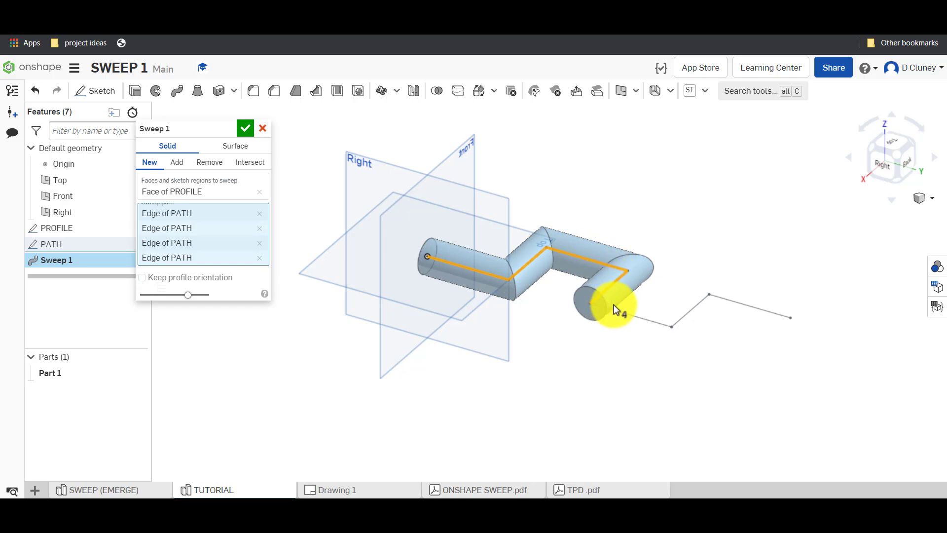
# Step: Replace the picked edges with the whole PATH sketch and commit a solid sweep
pyautogui.click(260, 213)
pyautogui.click(260, 220)
pyautogui.click(260, 222)
pyautogui.click(259, 220)
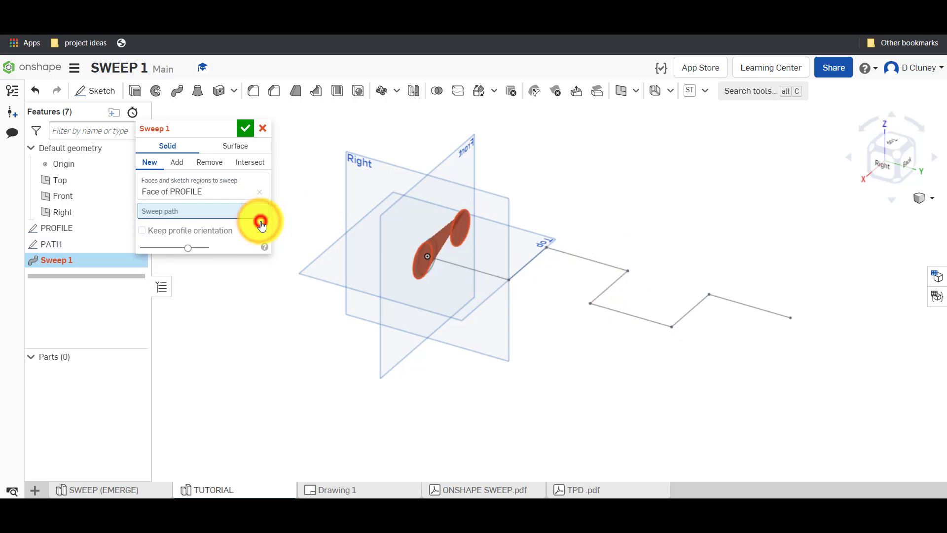
pyautogui.click(81, 245)
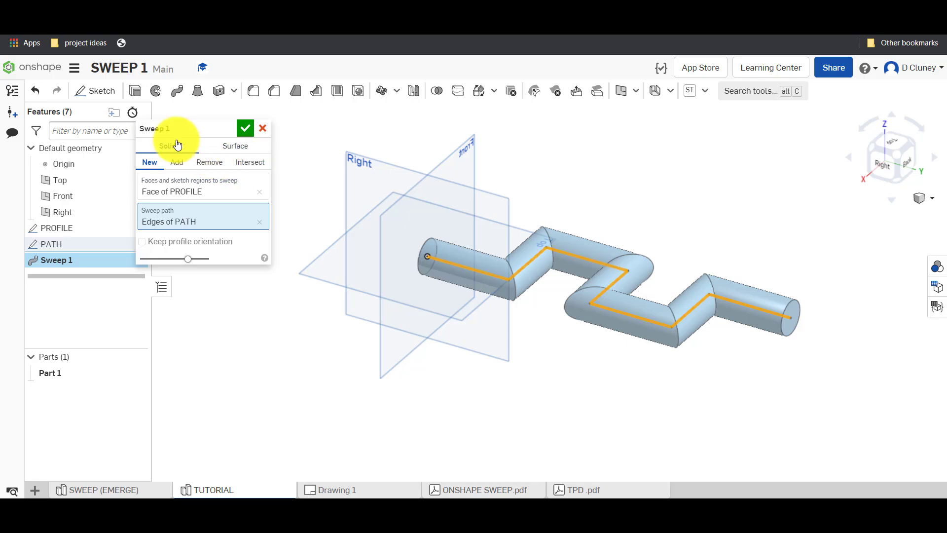
pyautogui.click(232, 148)
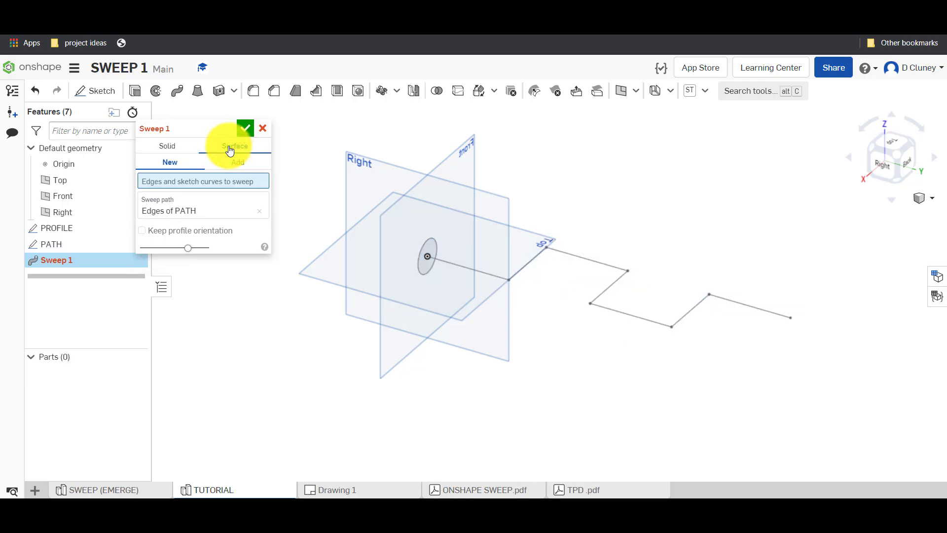
pyautogui.click(176, 146)
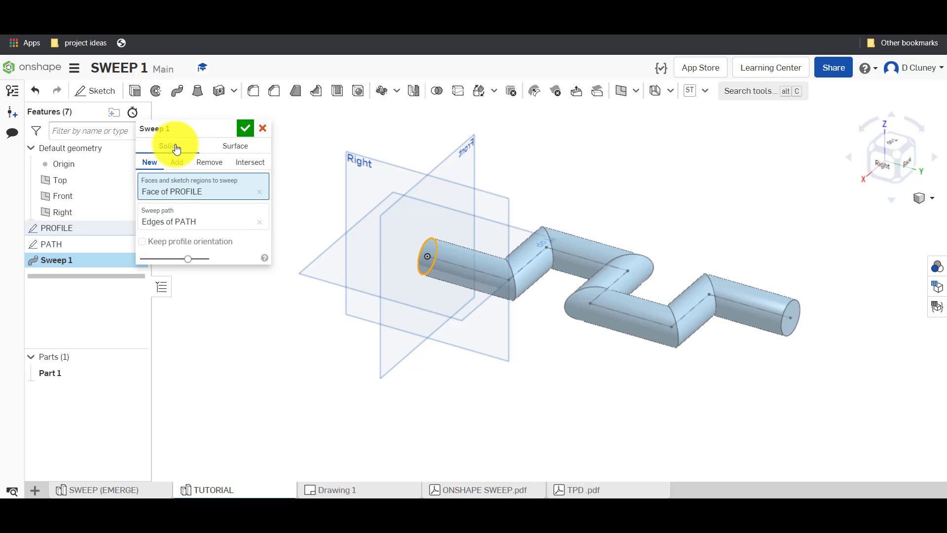
pyautogui.click(247, 129)
# Step: Set an isometric view and hide the Right, Front, Top planes and the origin
pyautogui.rightClick(754, 186)
pyautogui.click(809, 237)
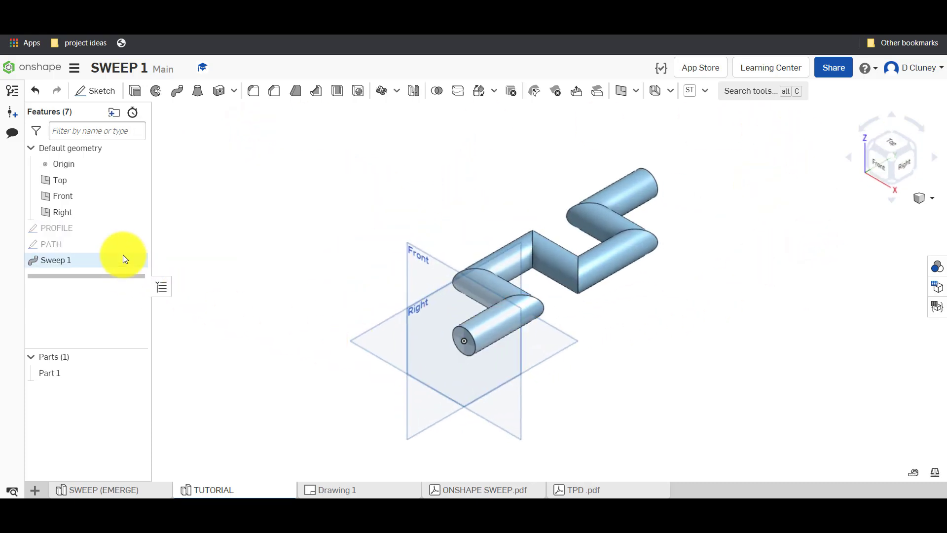
pyautogui.click(132, 213)
pyautogui.click(134, 197)
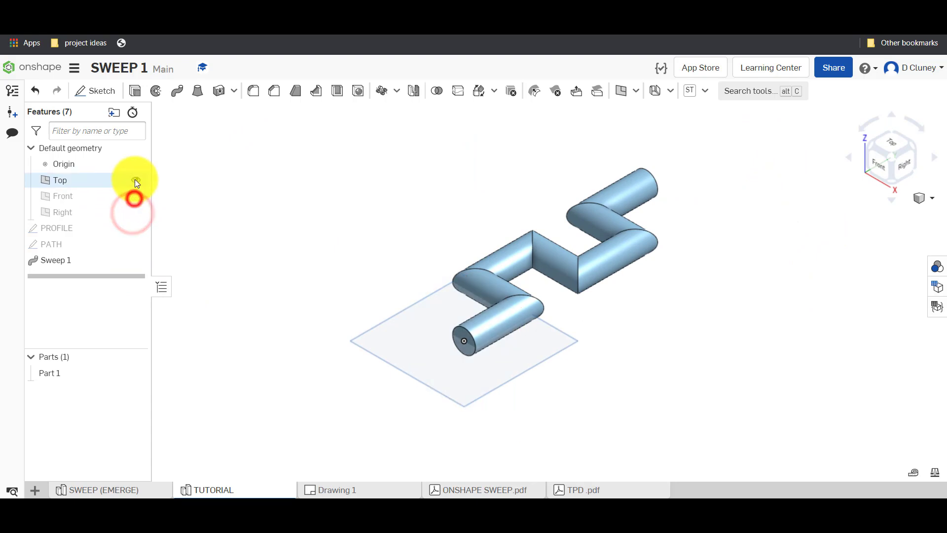
pyautogui.click(135, 181)
pyautogui.scroll(-3, 556, 345)
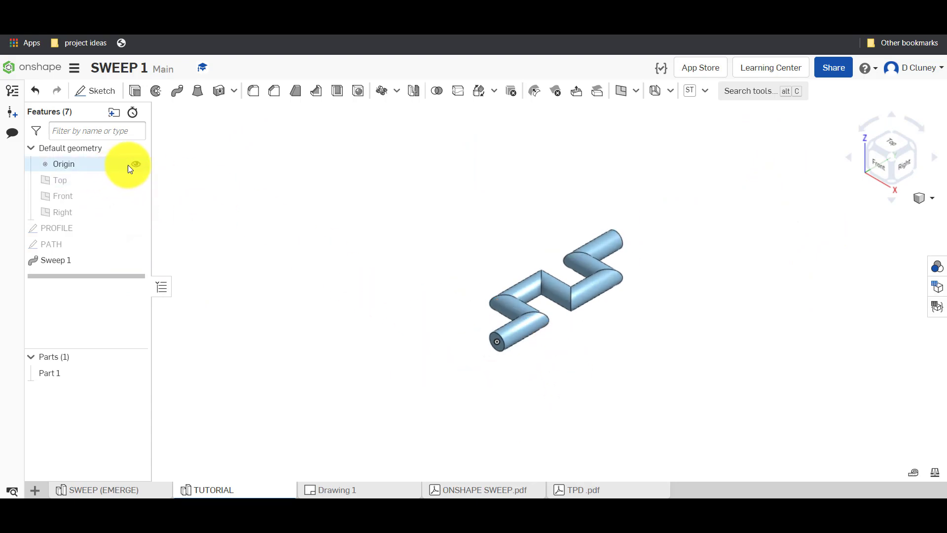
pyautogui.click(134, 165)
pyautogui.scroll(5, 591, 311)
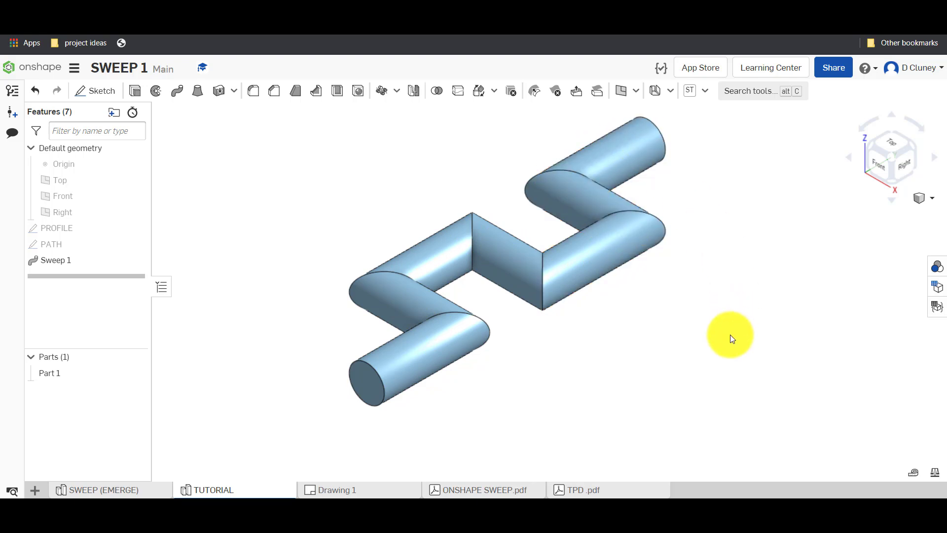
pyautogui.rightClick(72, 244)
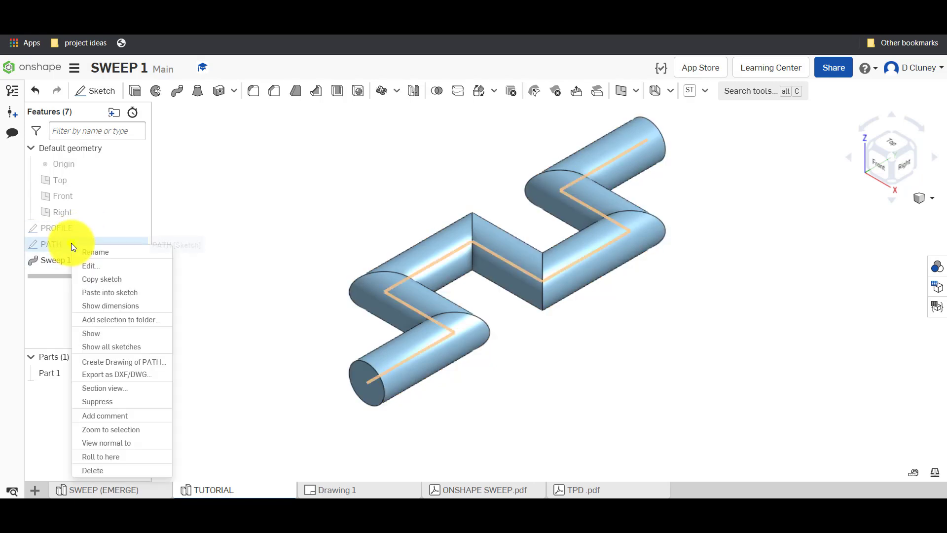
pyautogui.click(97, 267)
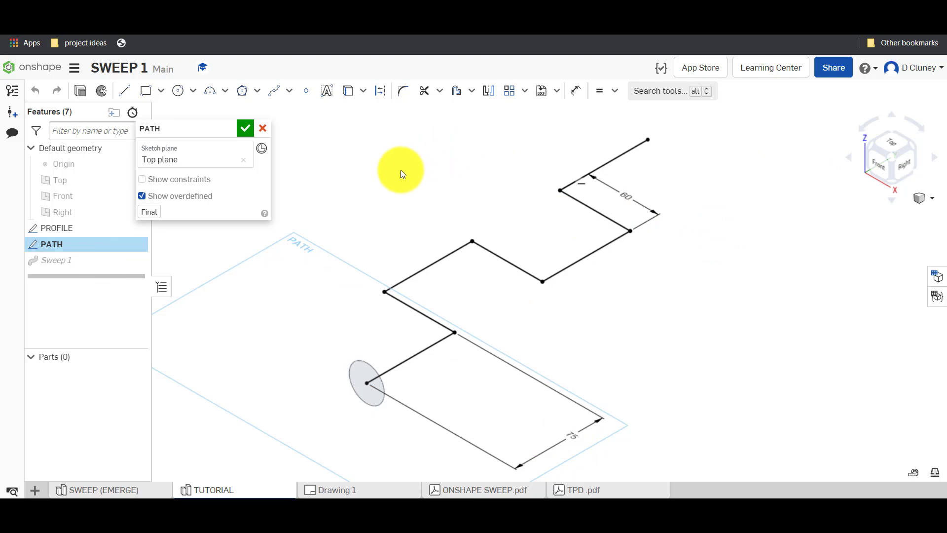
pyautogui.click(241, 130)
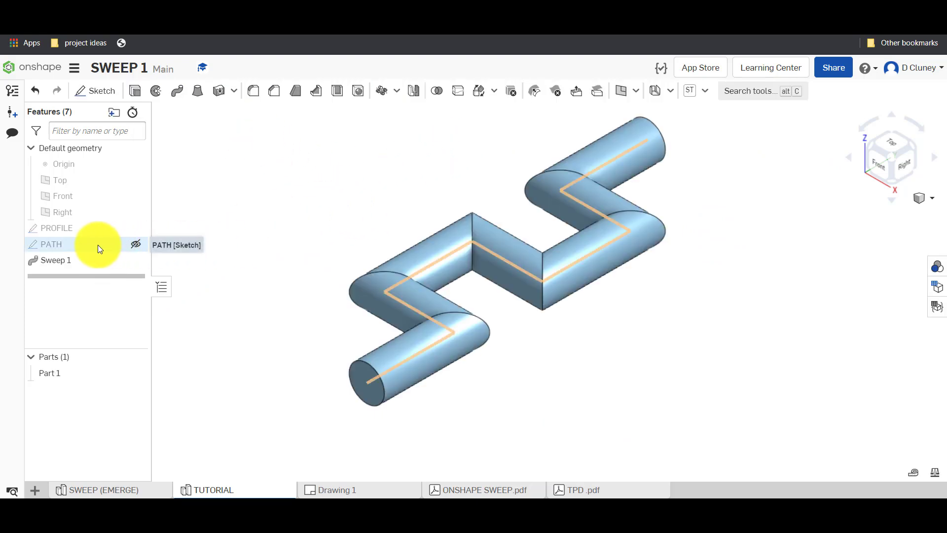
pyautogui.rightClick(84, 229)
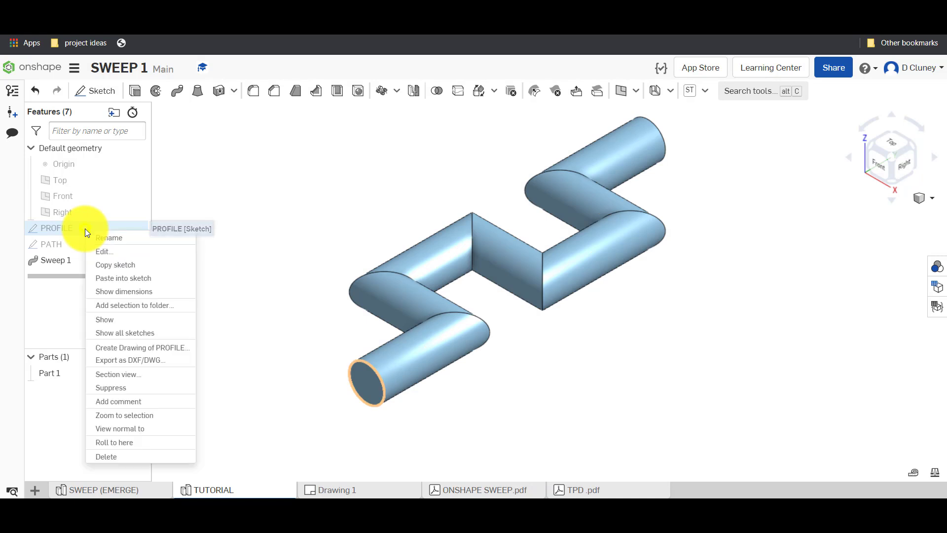
pyautogui.click(120, 252)
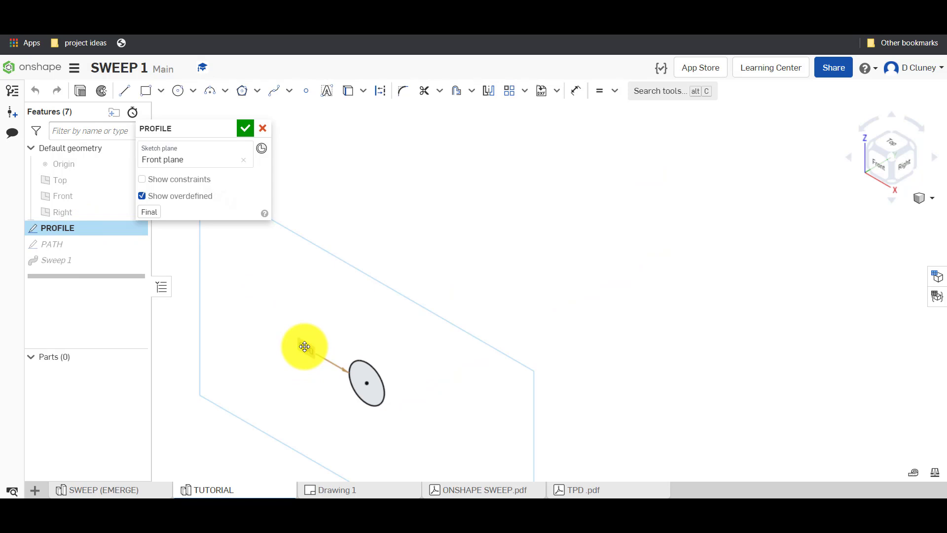
pyautogui.doubleClick(305, 346)
pyautogui.write('10')
pyautogui.press('Return')
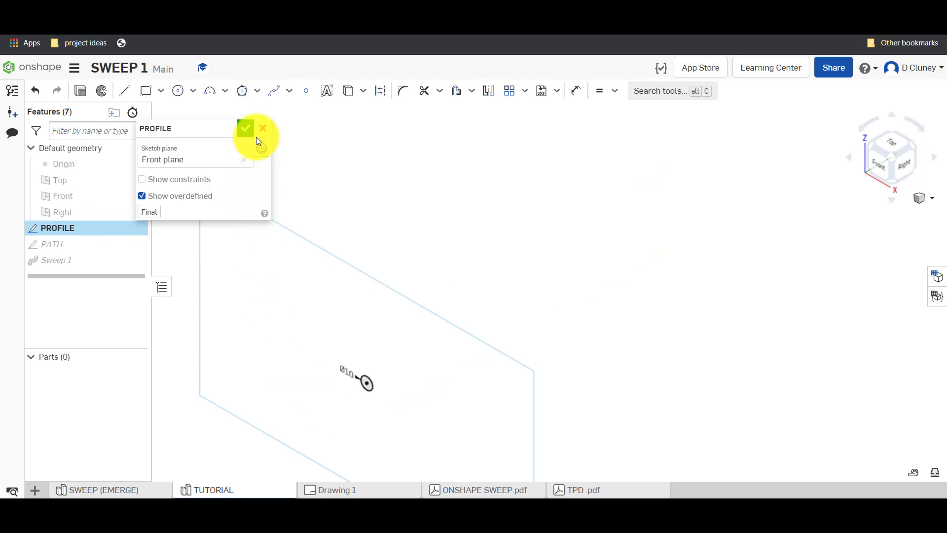
pyautogui.click(246, 128)
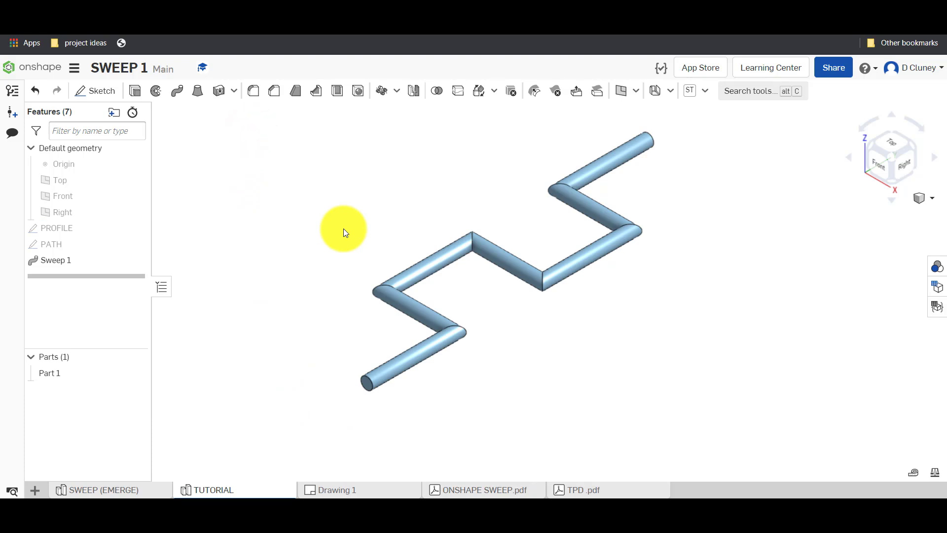
pyautogui.click(34, 90)
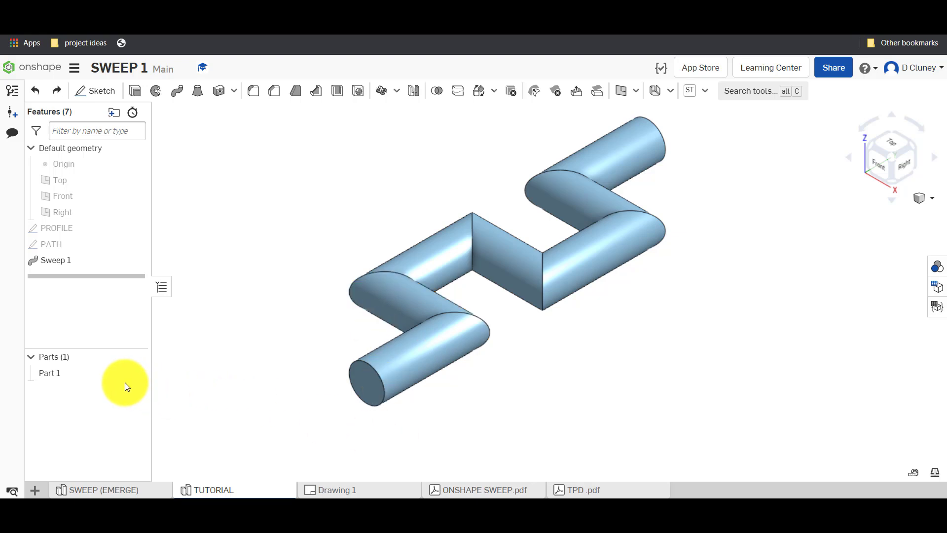
# Step: Assign ABS from the material library to Part 1
pyautogui.rightClick(98, 372)
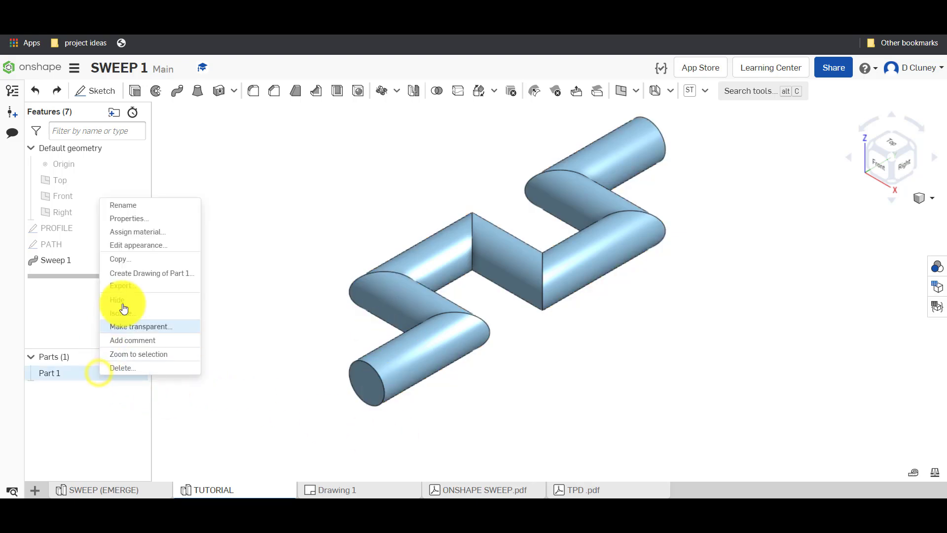
pyautogui.click(151, 233)
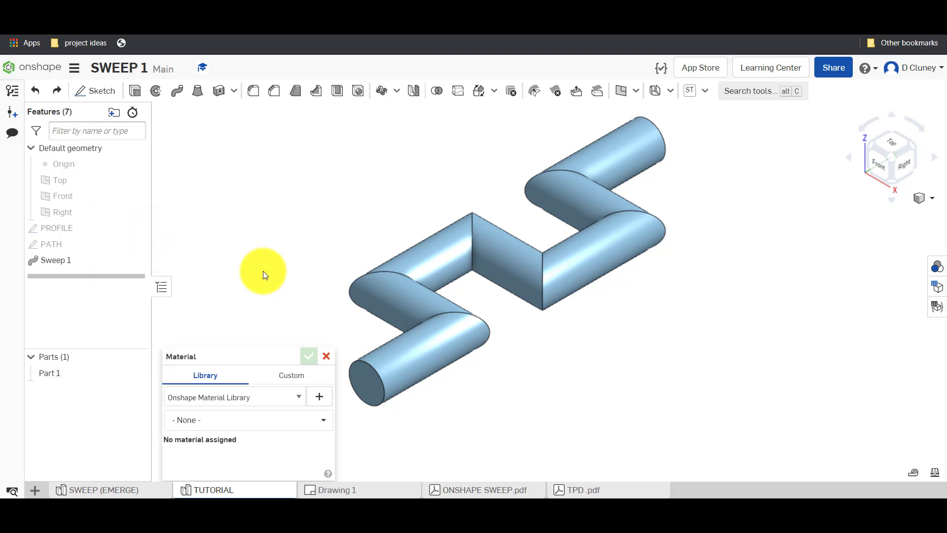
pyautogui.click(222, 420)
pyautogui.write('ABS')
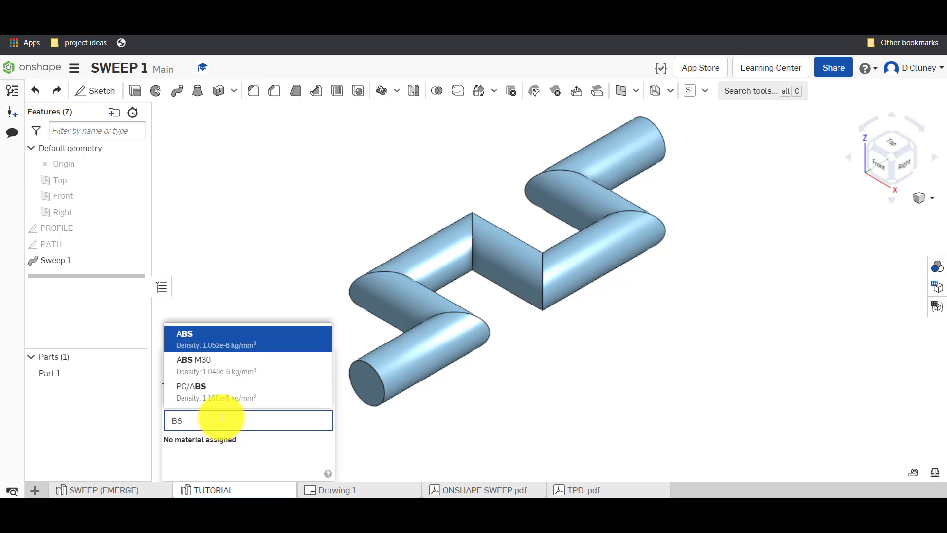
pyautogui.click(203, 329)
pyautogui.click(309, 356)
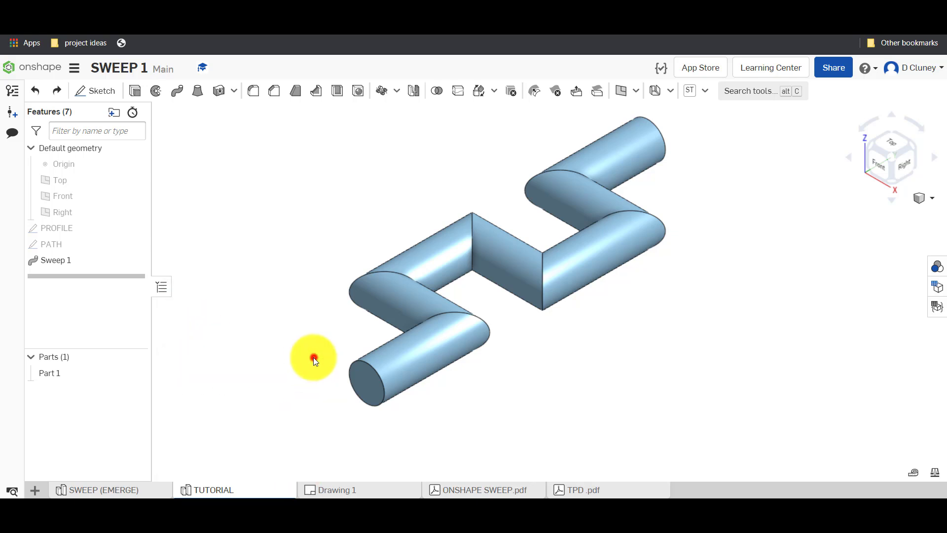
# Step: Measure the SWEEP (EMERGE) rod's mass properties
pyautogui.click(137, 491)
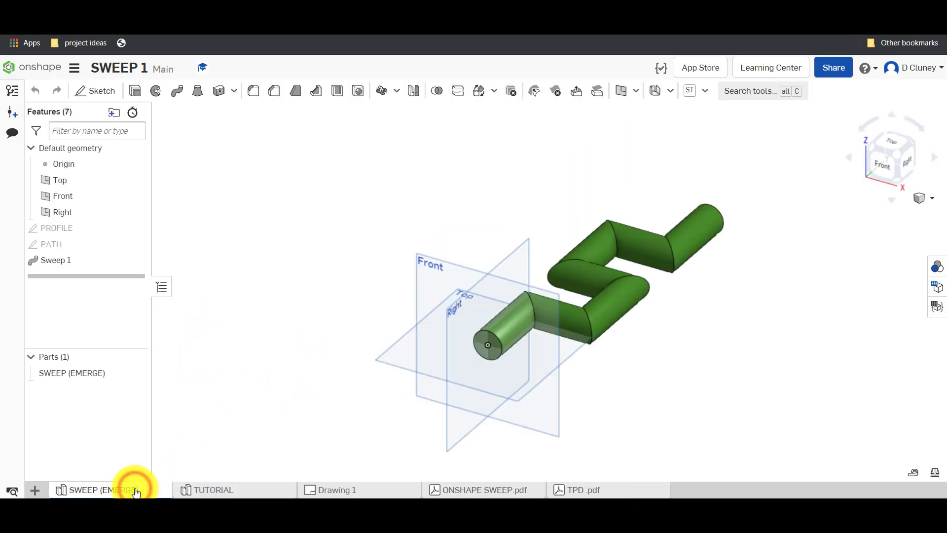
pyautogui.scroll(3, 776, 308)
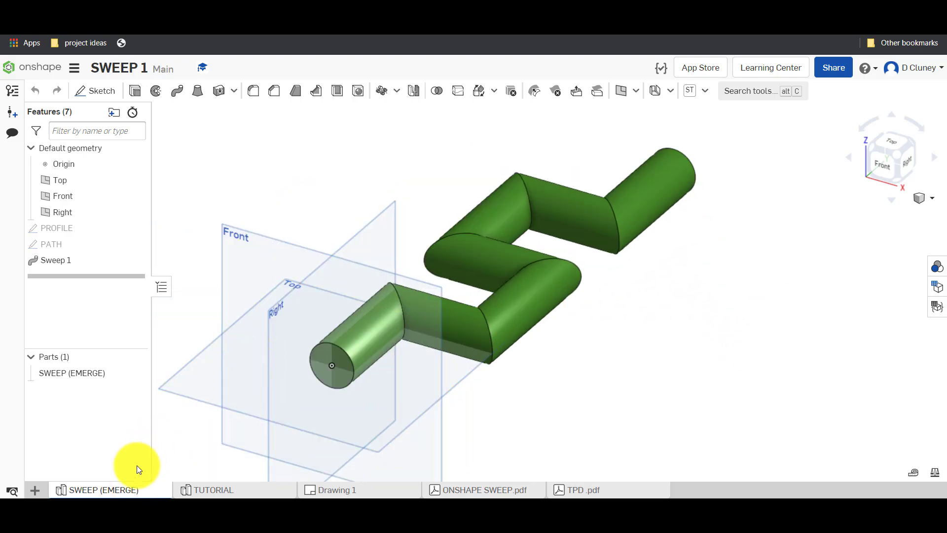
pyautogui.moveTo(128, 492)
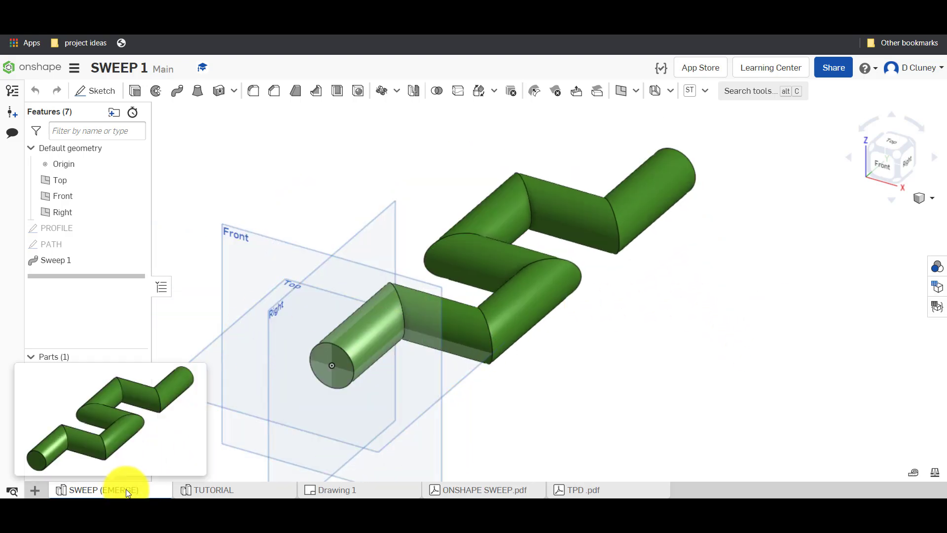
pyautogui.click(935, 475)
pyautogui.click(543, 282)
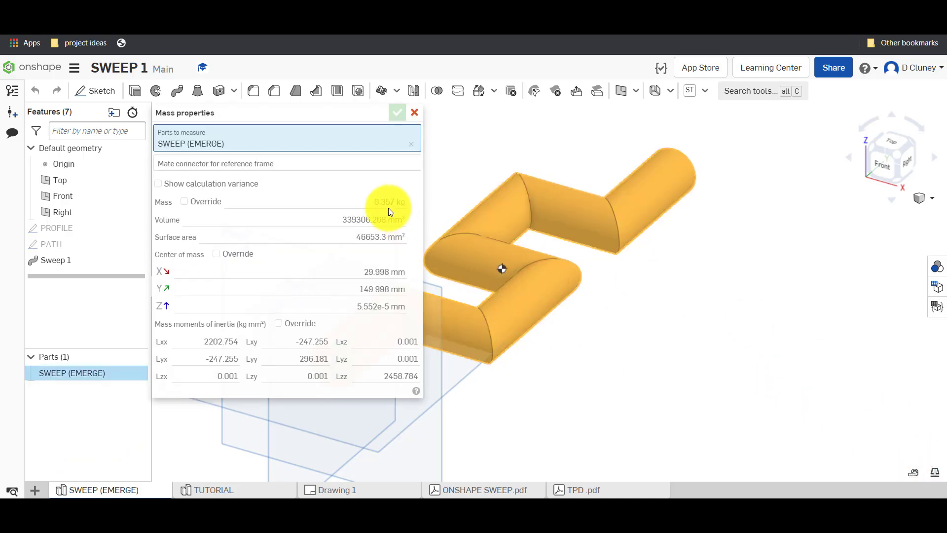
pyautogui.click(414, 113)
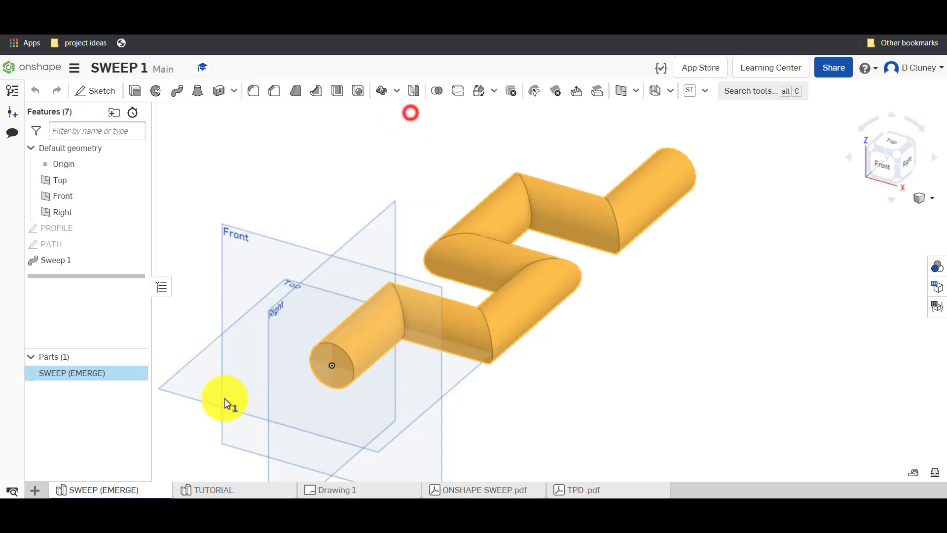
# Step: Measure Part 1's mass in TUTORIAL: 0.357 kg, 339306.268 mm³
pyautogui.click(235, 488)
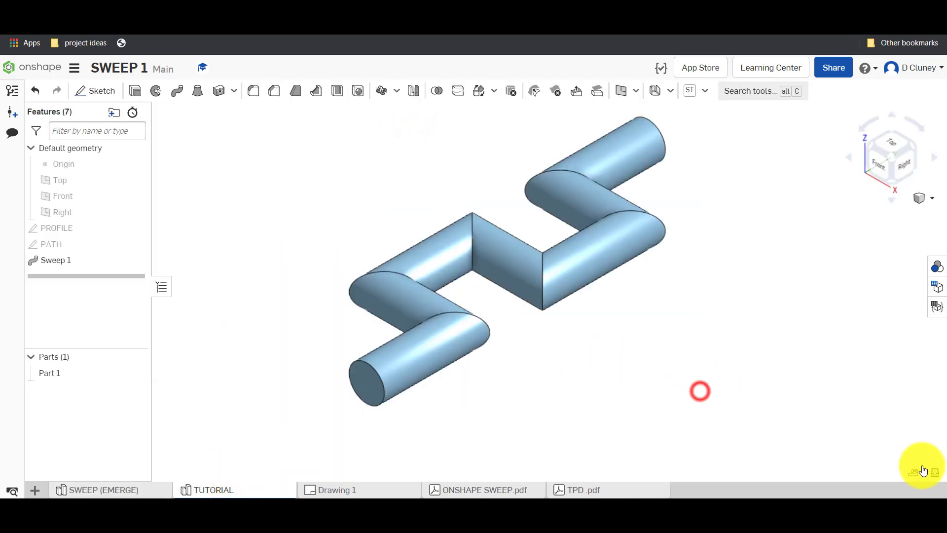
pyautogui.click(935, 472)
pyautogui.click(564, 274)
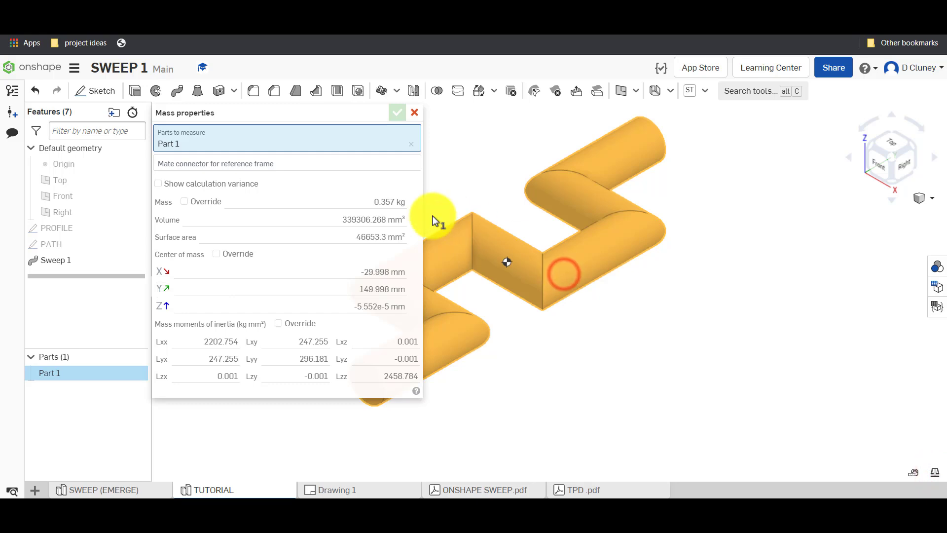
pyautogui.moveTo(387, 205)
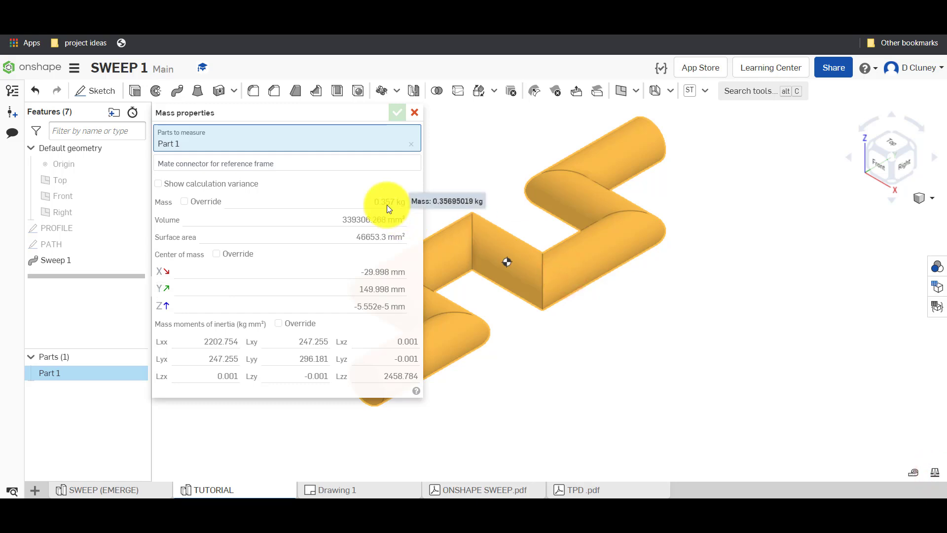
pyautogui.click(415, 114)
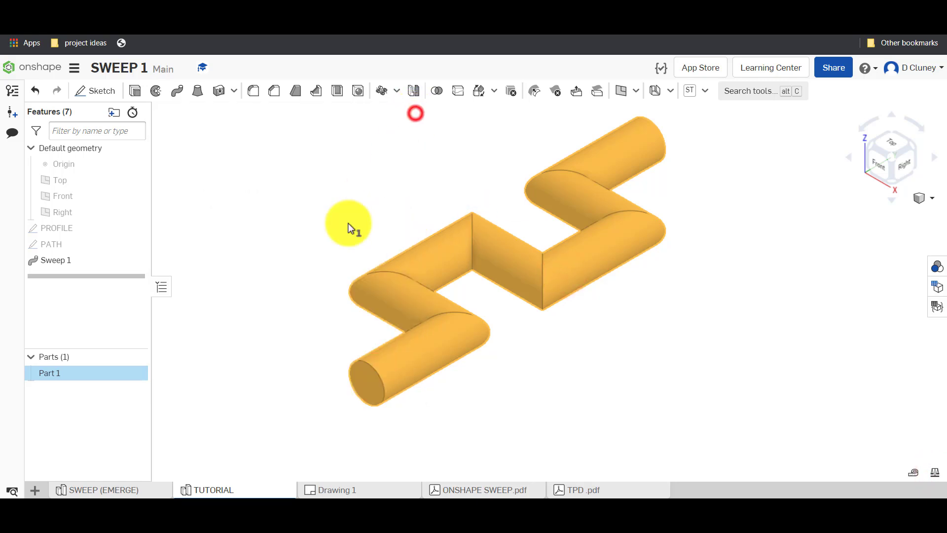
pyautogui.click(348, 226)
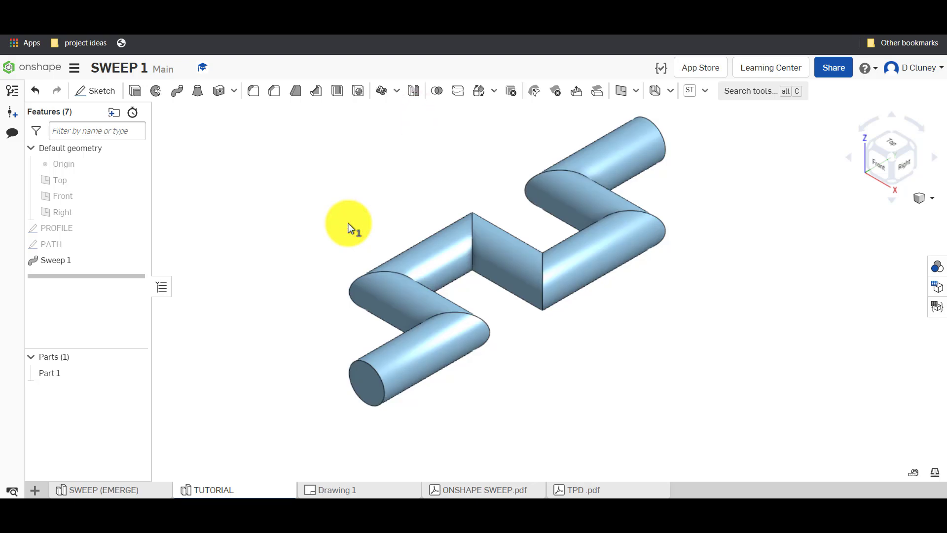